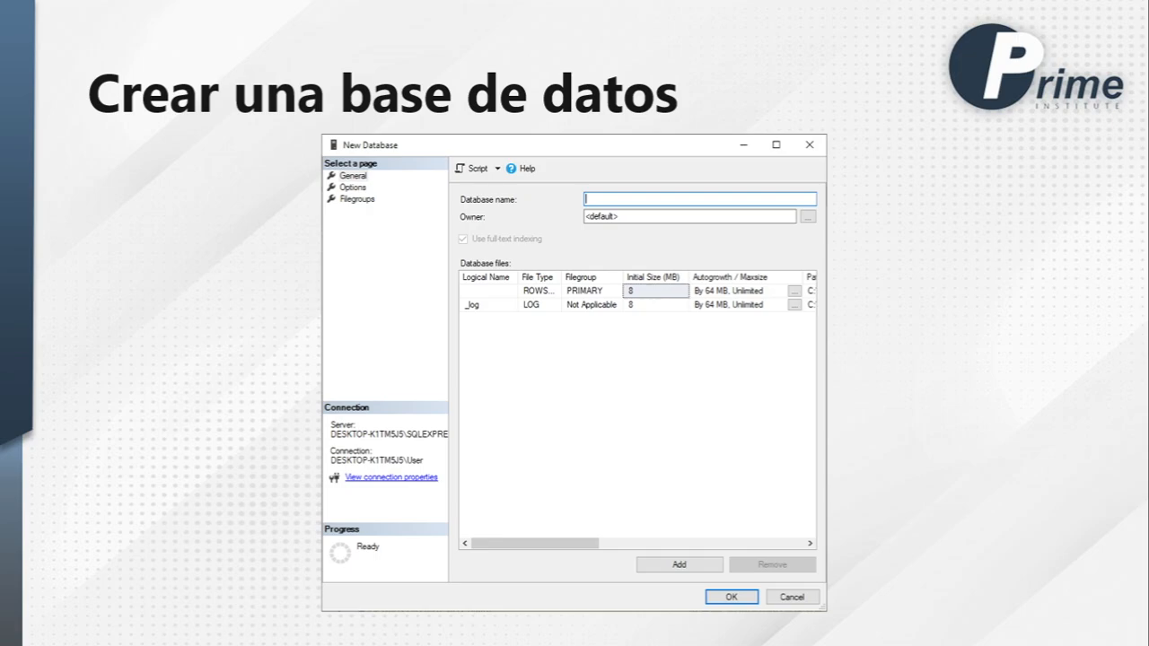
Leave the slide show for SQL Server Management Studio and collapse the Escuela database in the object tree
key(Escape)
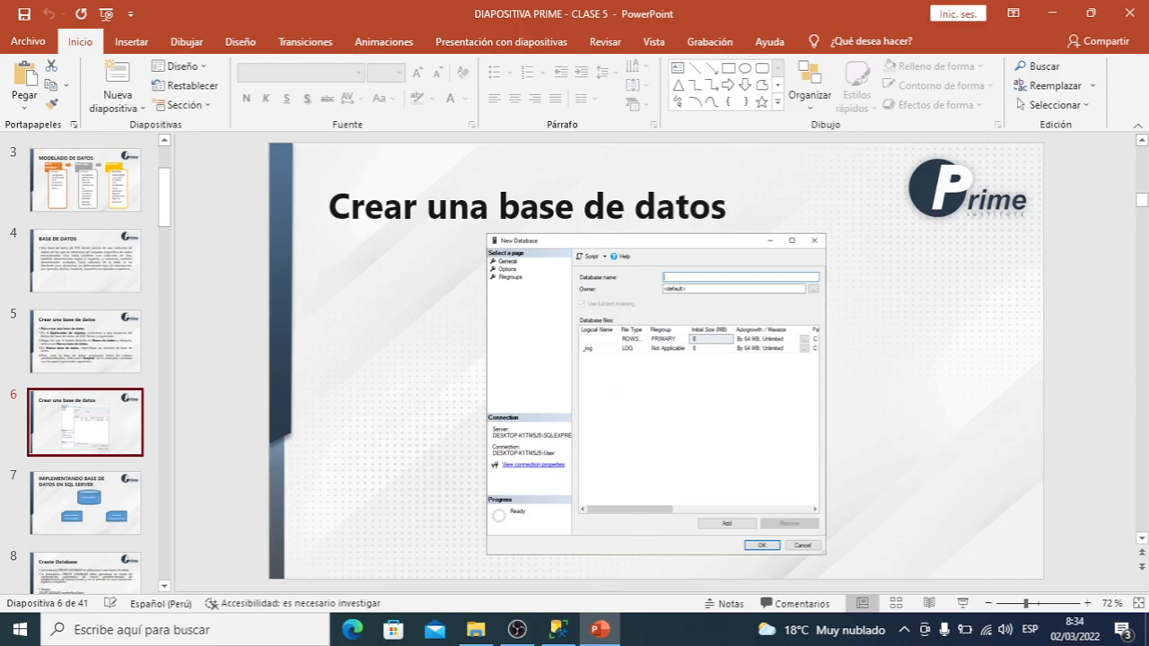
click(904, 632)
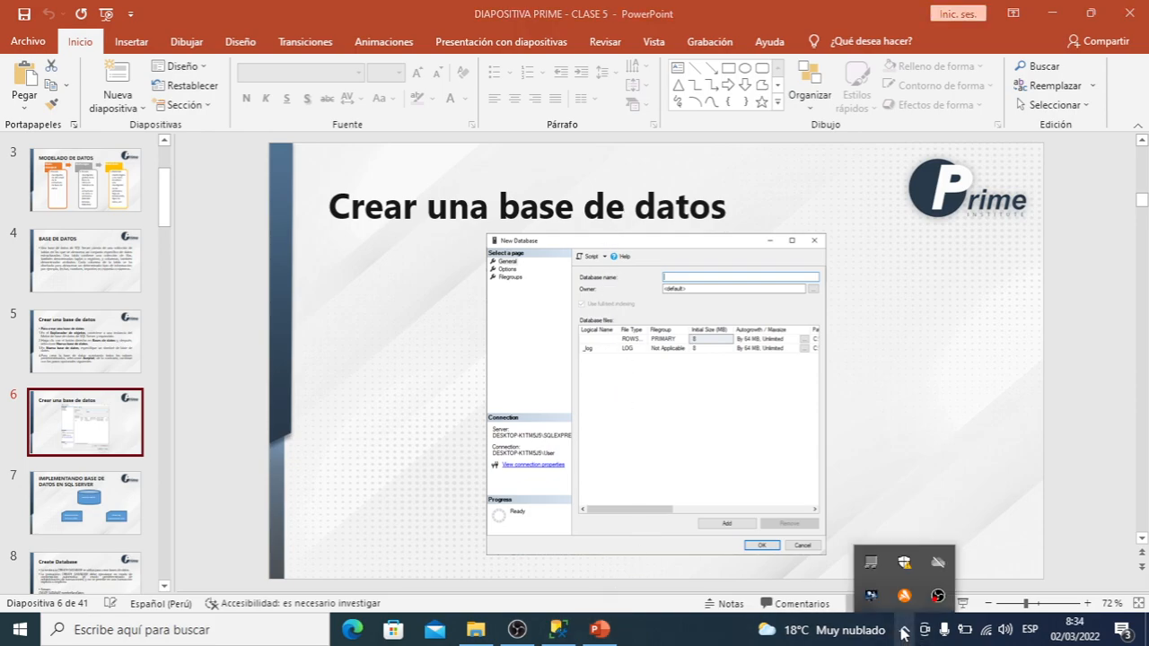
click(904, 633)
click(561, 632)
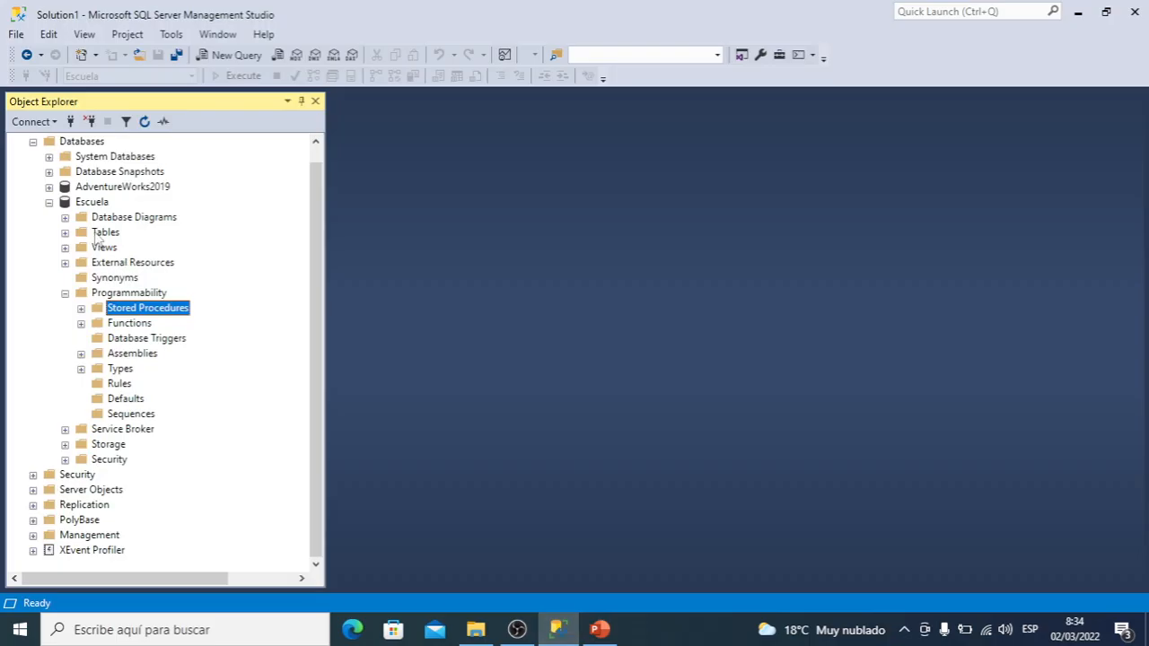
click(49, 202)
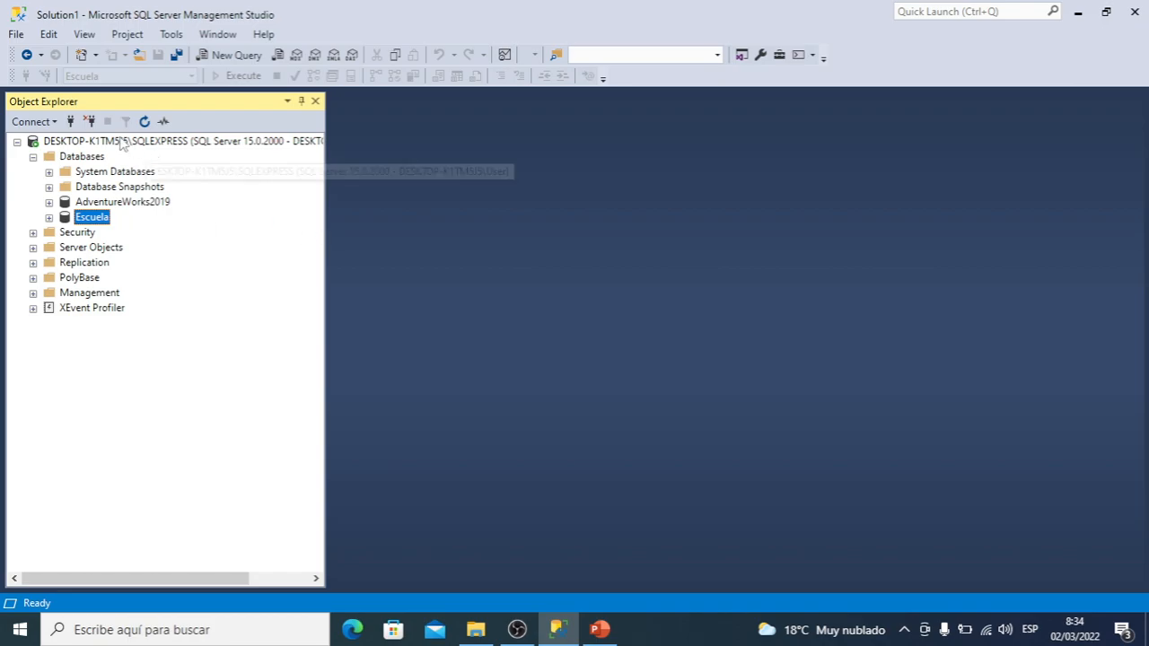
Disconnect the current server and reconnect to the Database Engine DESKTOP-K1TM5J5\SQLEXPRESS with Windows Authentication
click(93, 145)
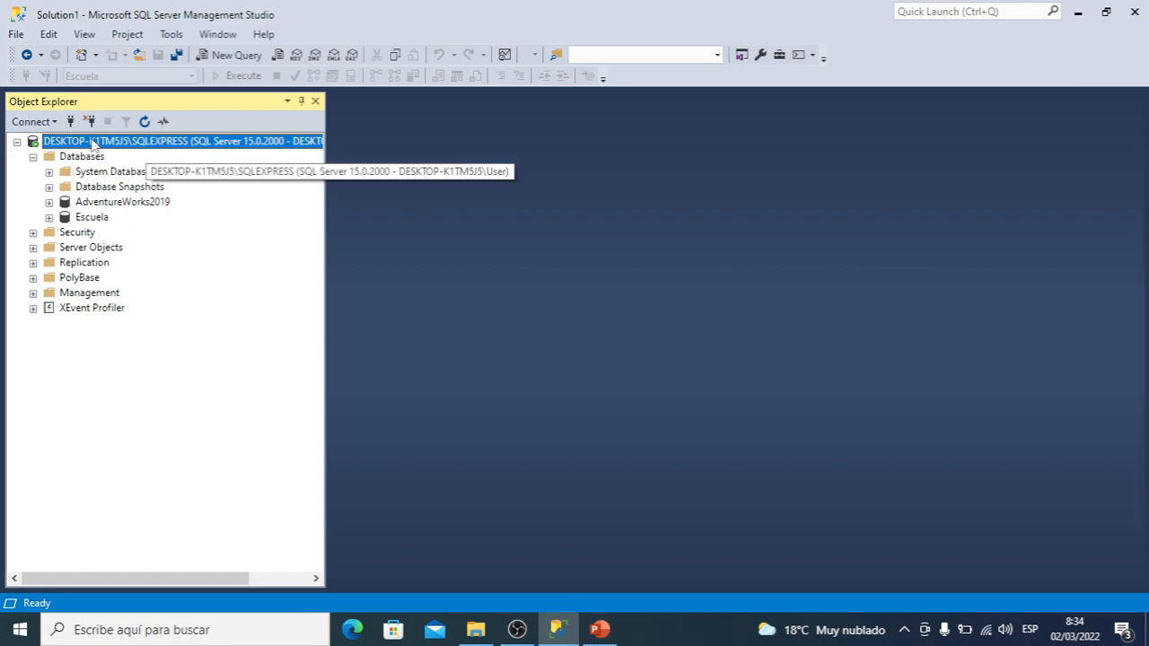
click(32, 121)
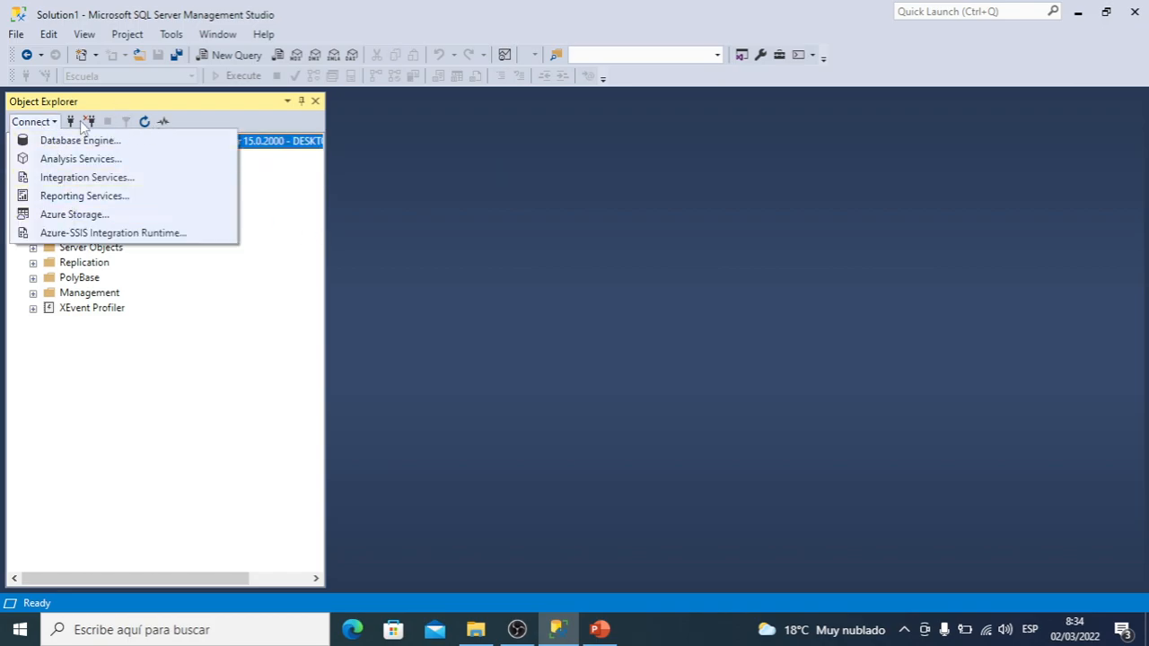
click(89, 122)
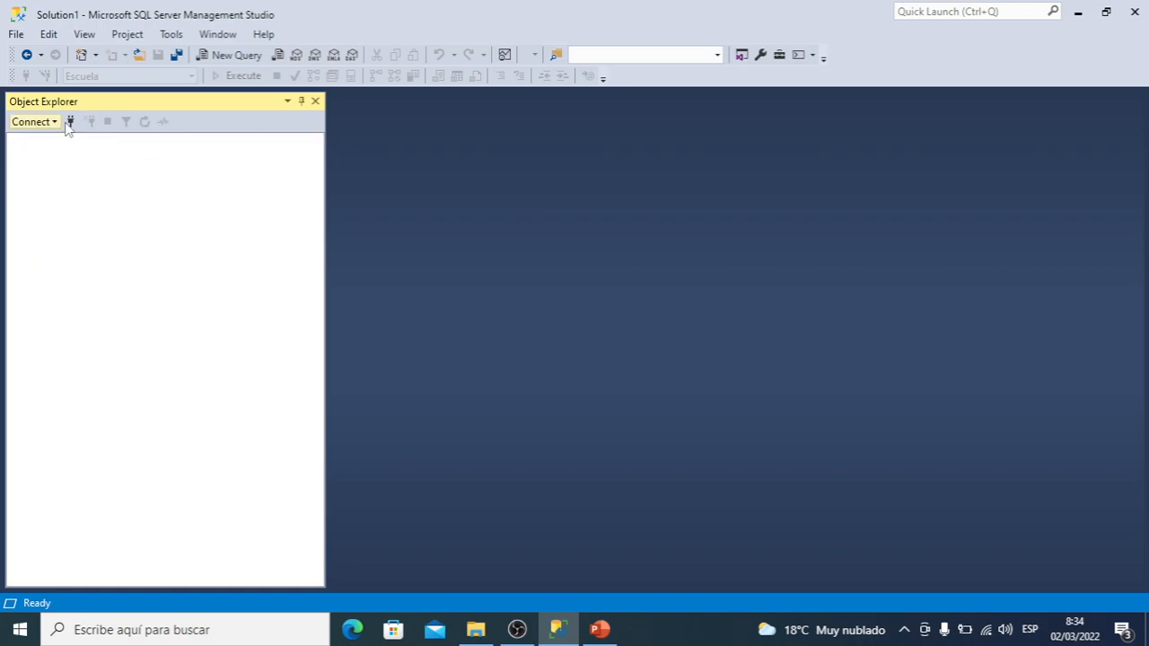
click(71, 122)
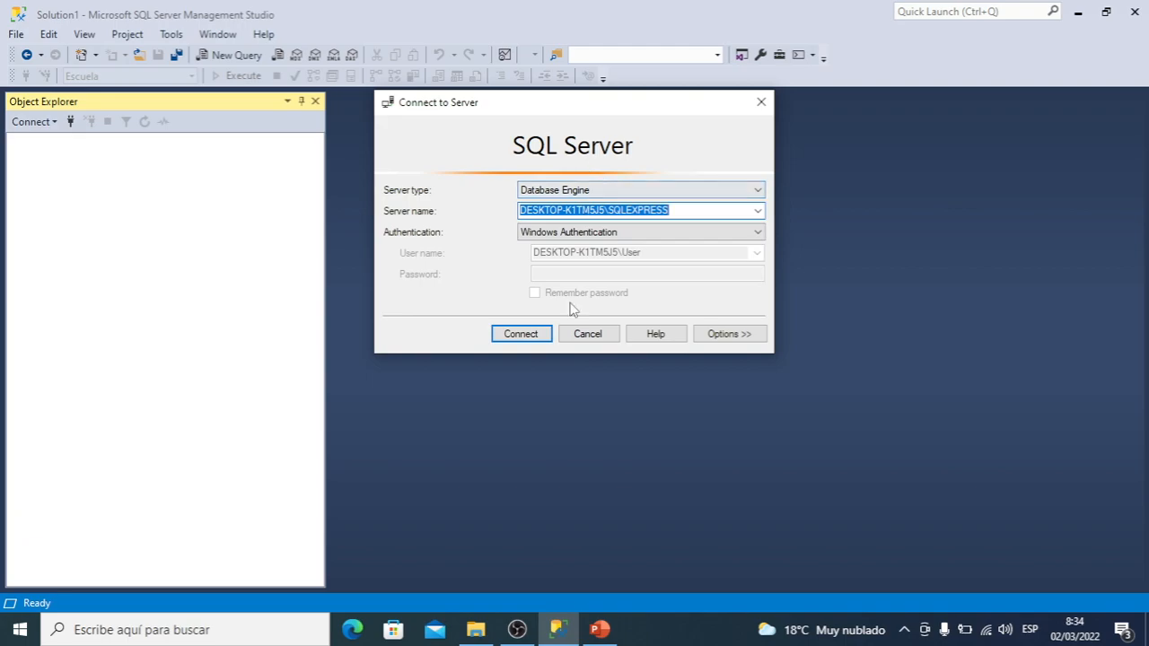
click(535, 338)
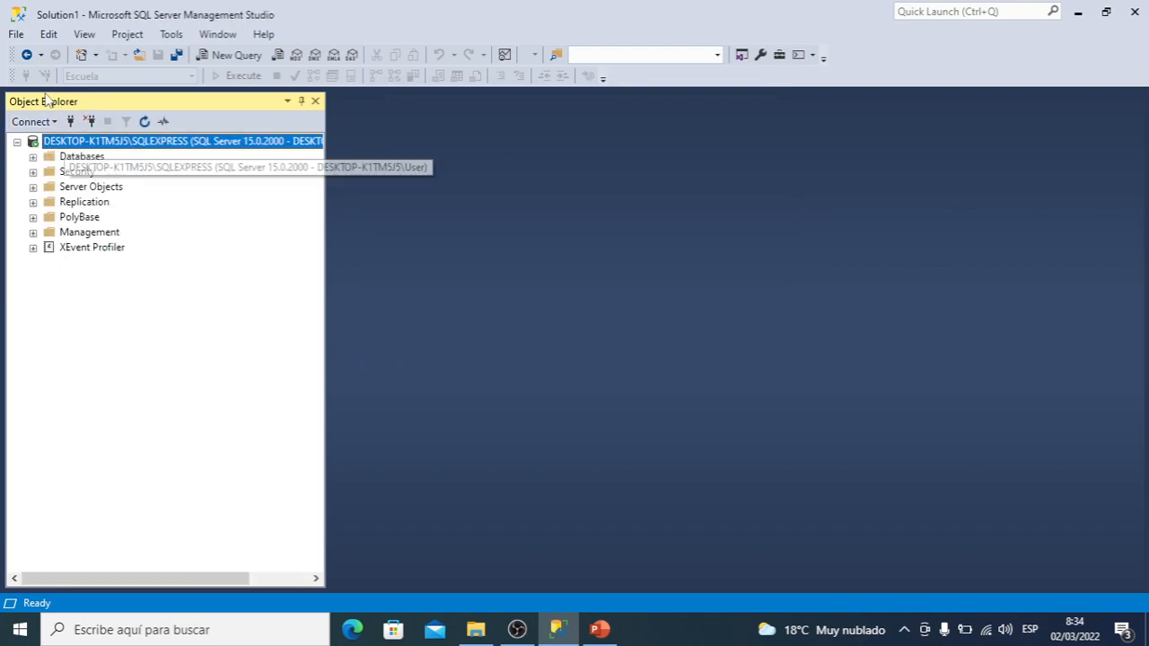
Start a new database under the server's Databases folder and name it TiendaOnline
click(32, 158)
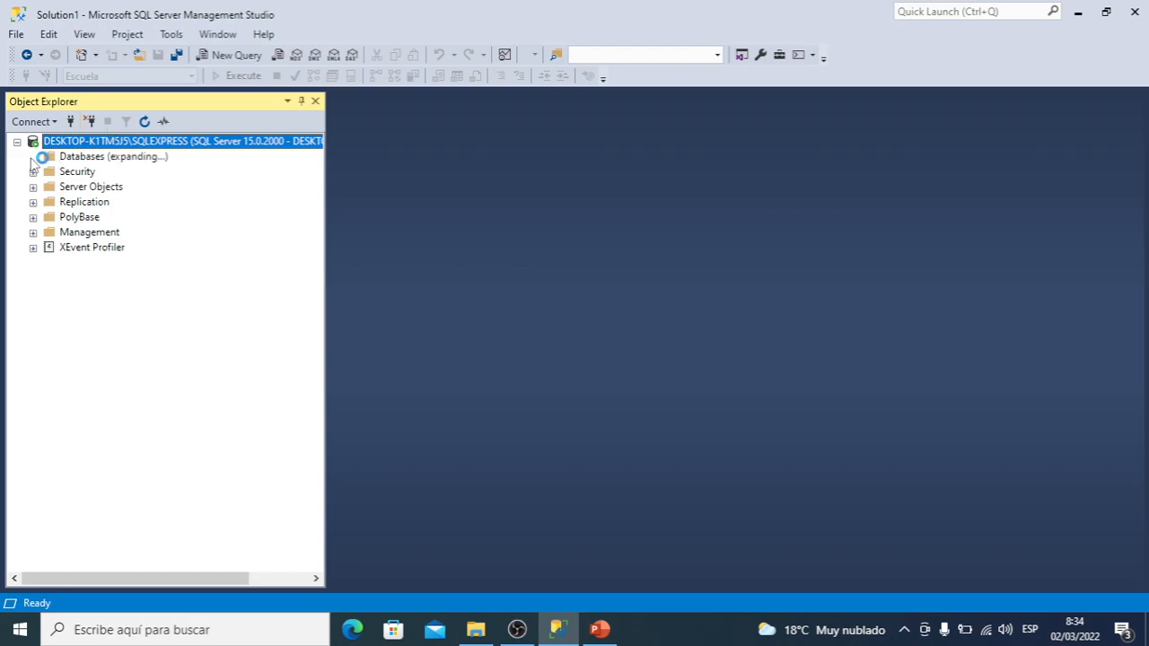
click(97, 161)
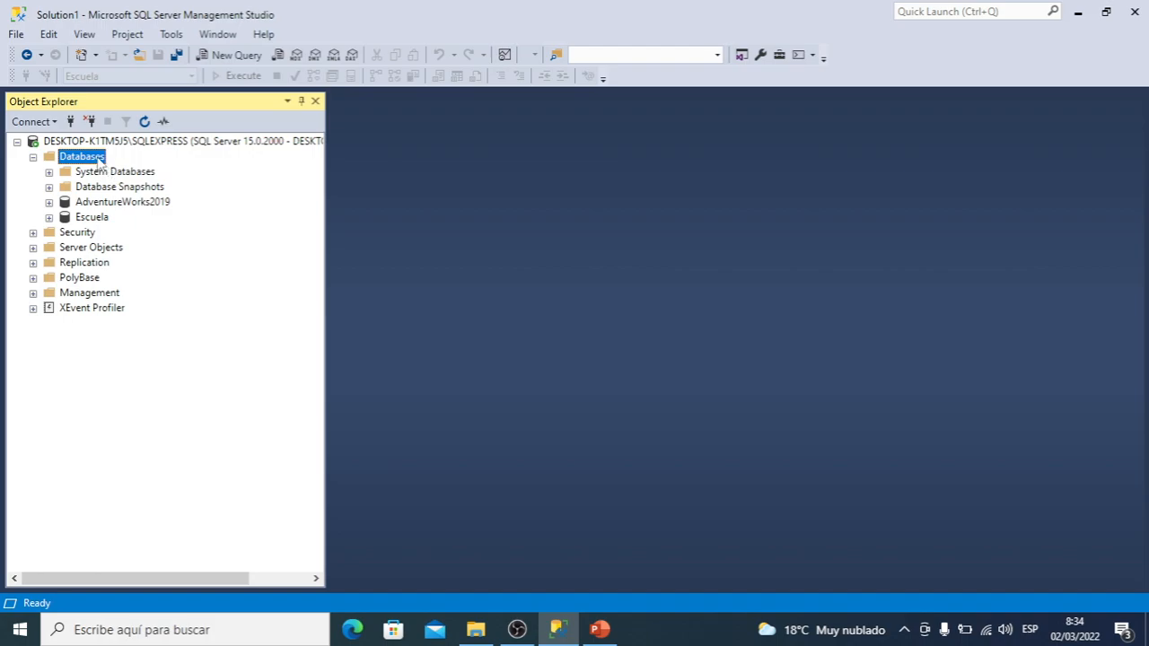
right_click(98, 162)
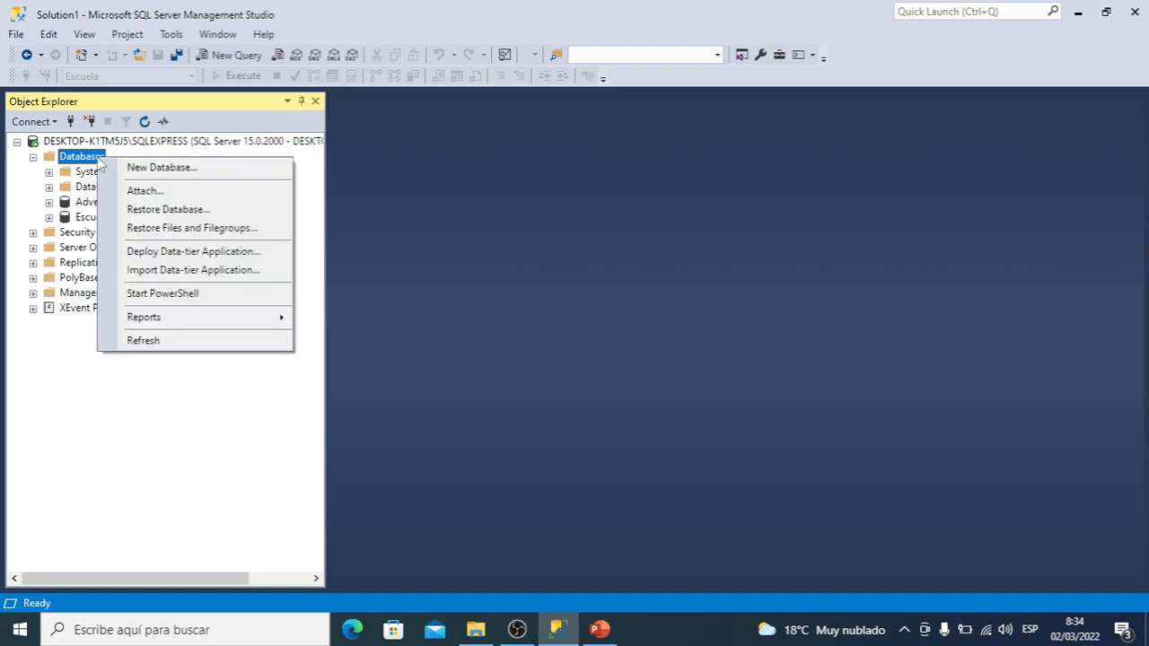
click(158, 171)
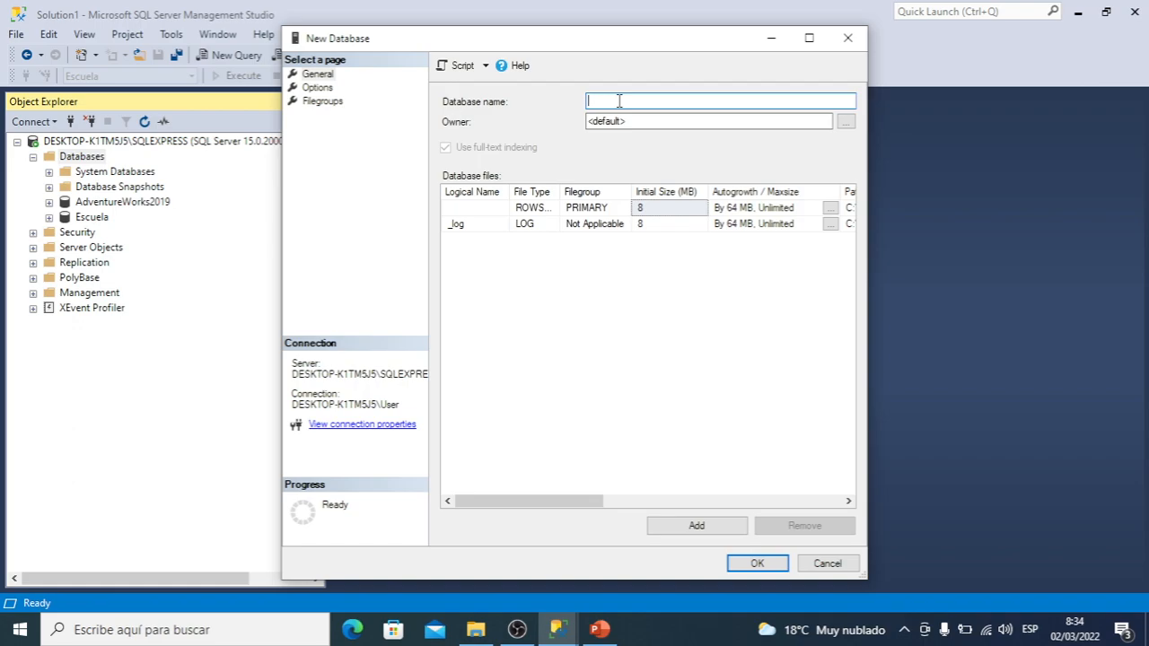
text(TiendaOnline)
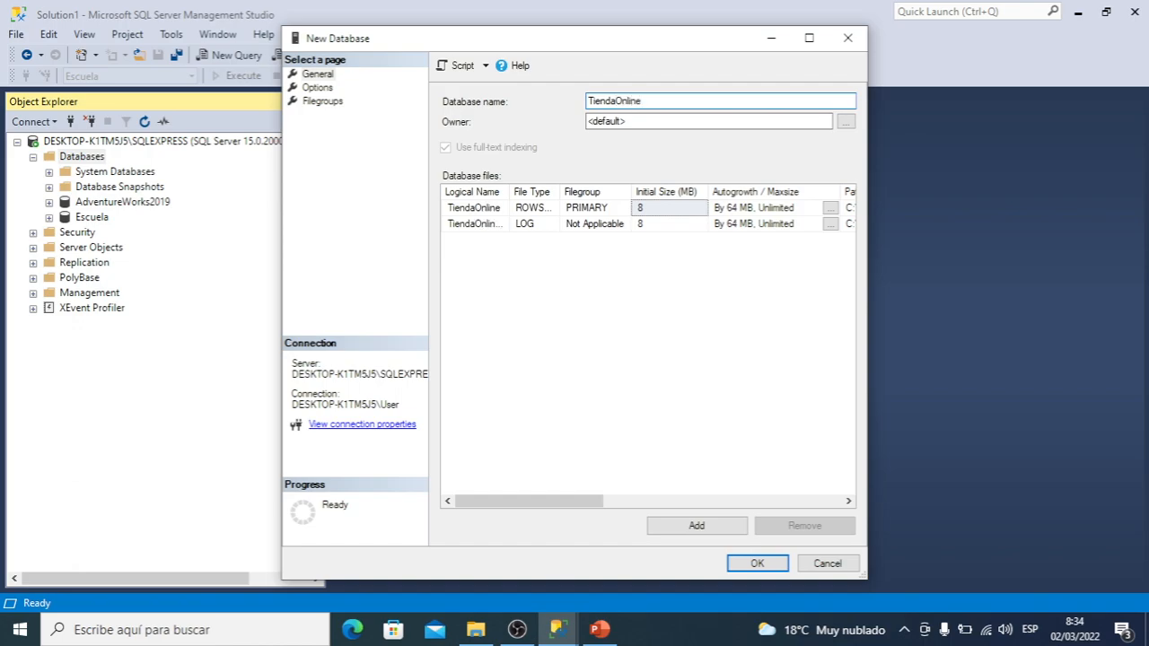
Set the new database's owner to the sa login, picked from the list of matching logins
click(680, 121)
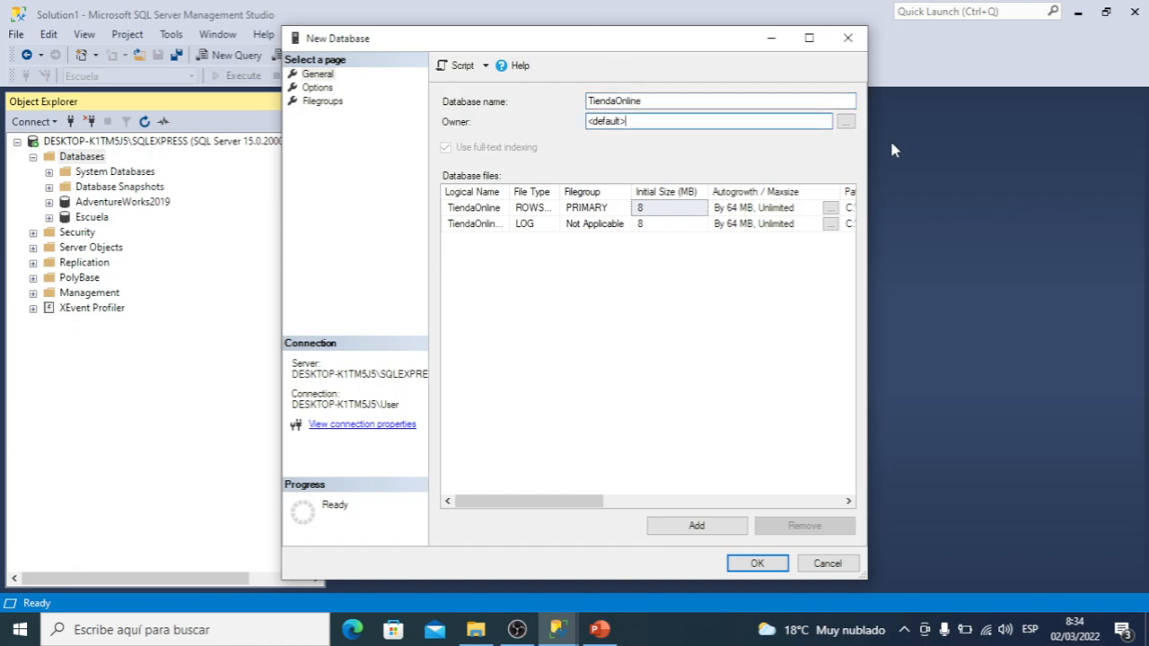
click(845, 120)
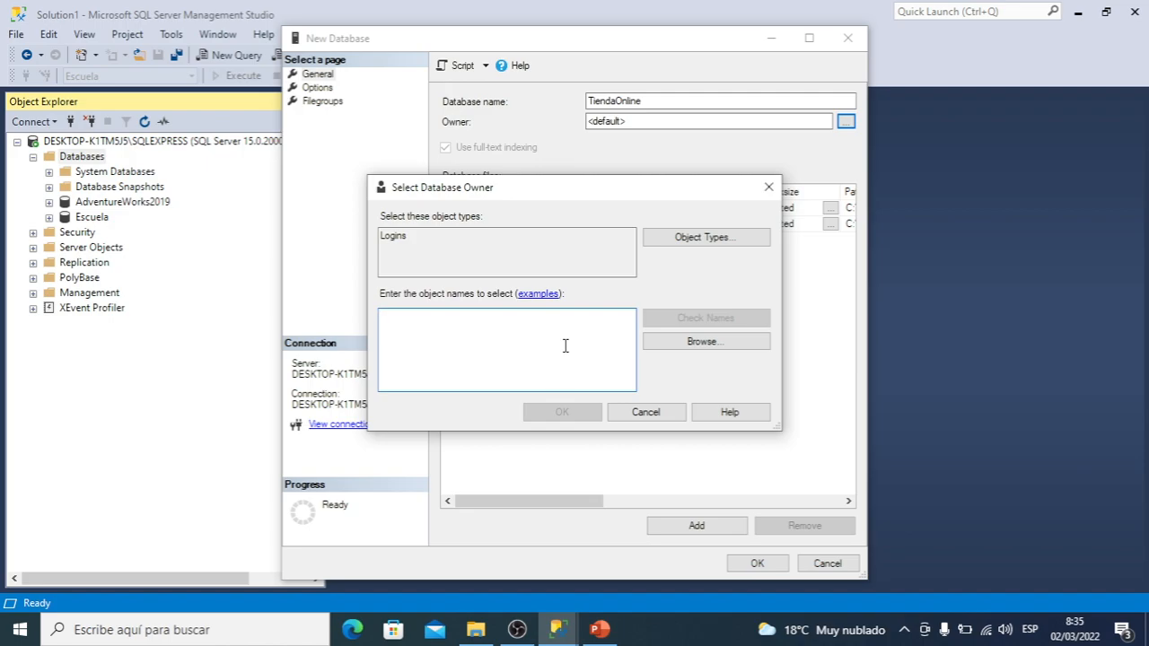
click(716, 352)
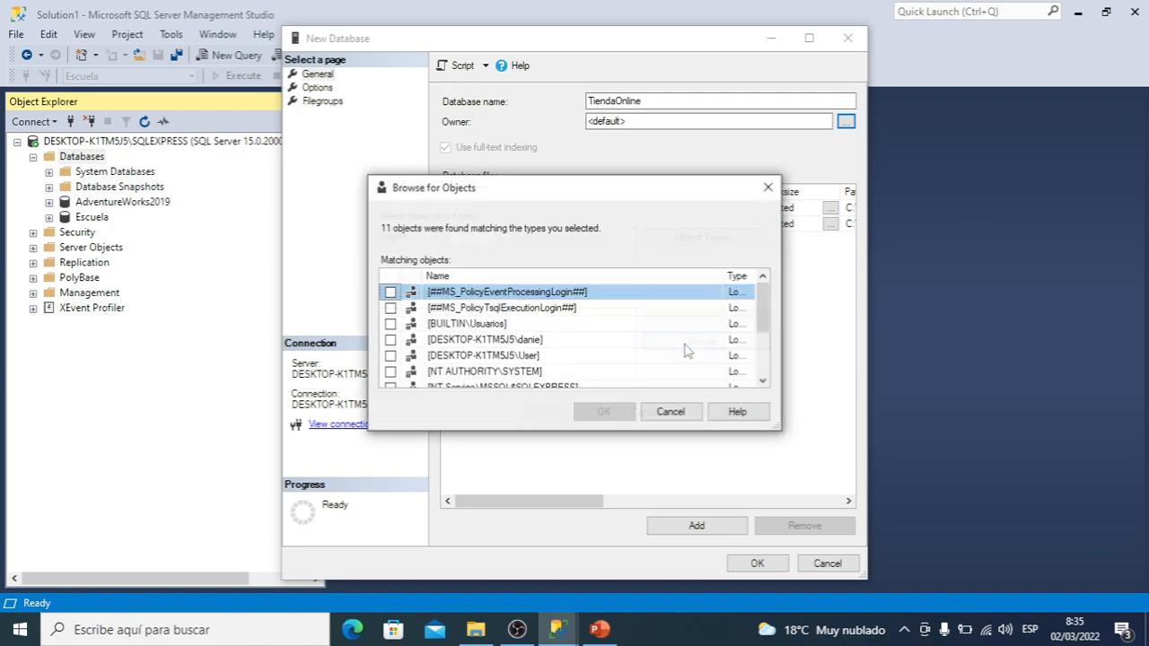
drag(765, 320, 736, 328)
scroll(736, 328, down, 2)
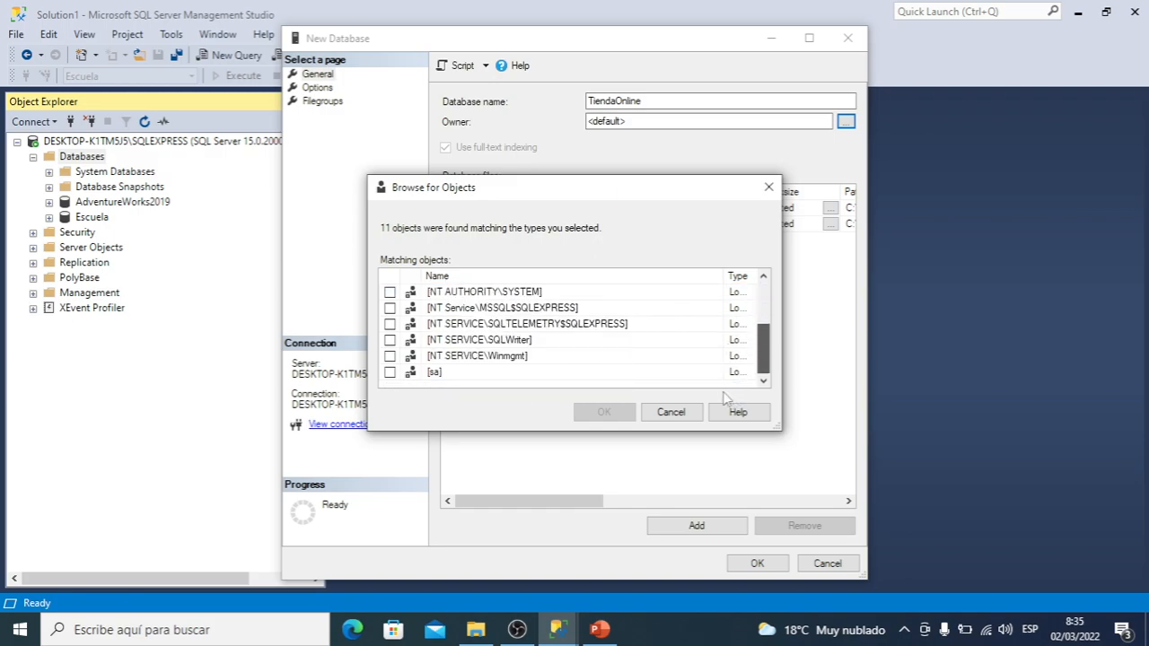
click(389, 372)
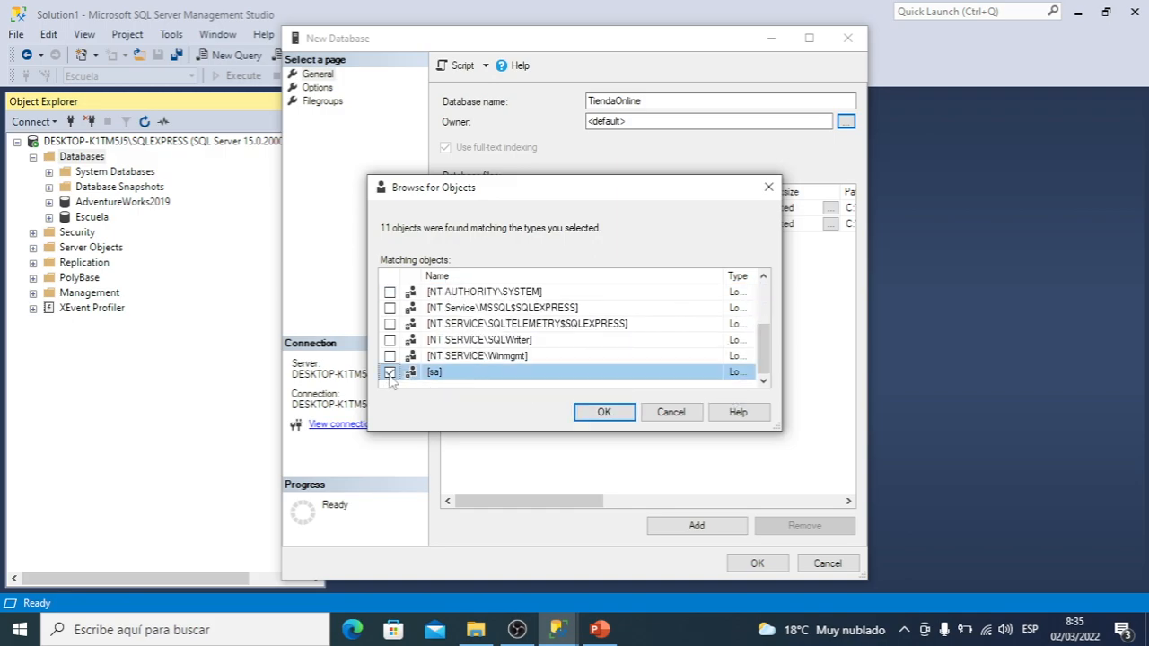
click(615, 415)
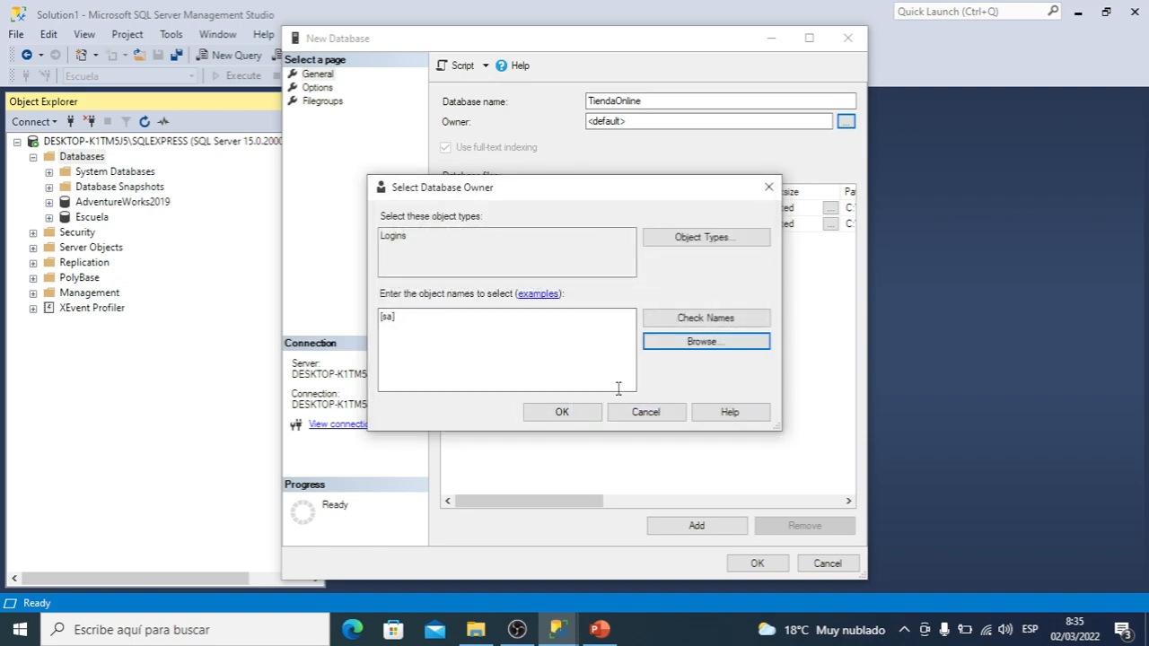
click(562, 415)
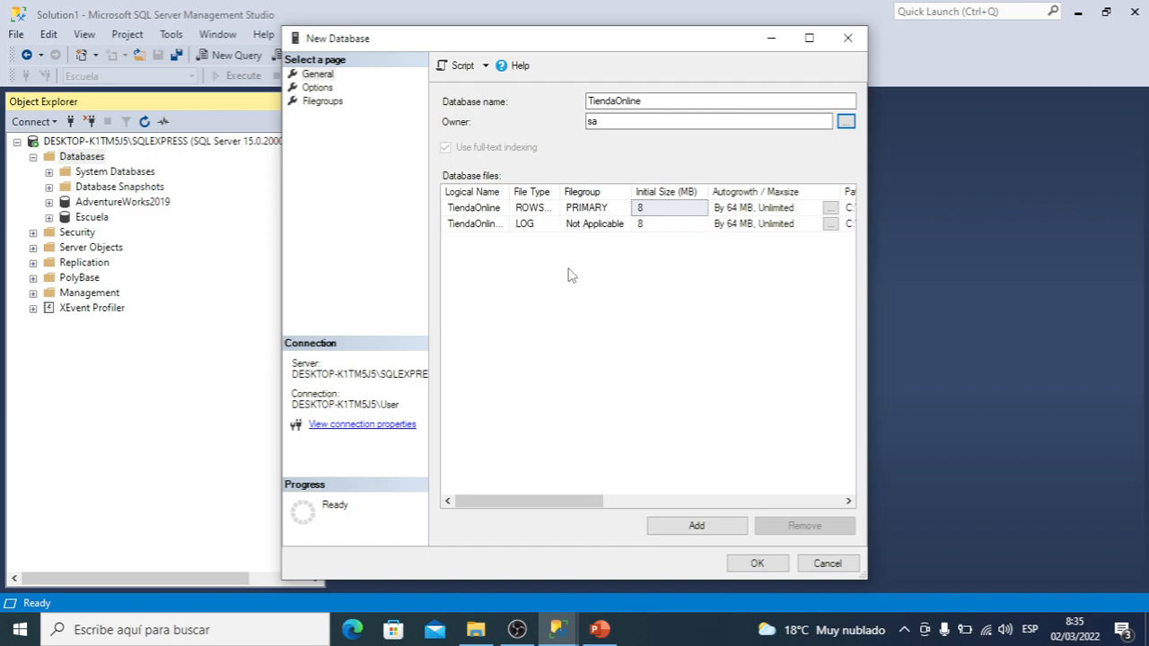
Choose the DATA folder under MSSQL15.SQLEXPRESS\MSSQL as the path of the TiendaOnline data file
drag(526, 501, 742, 530)
click(685, 208)
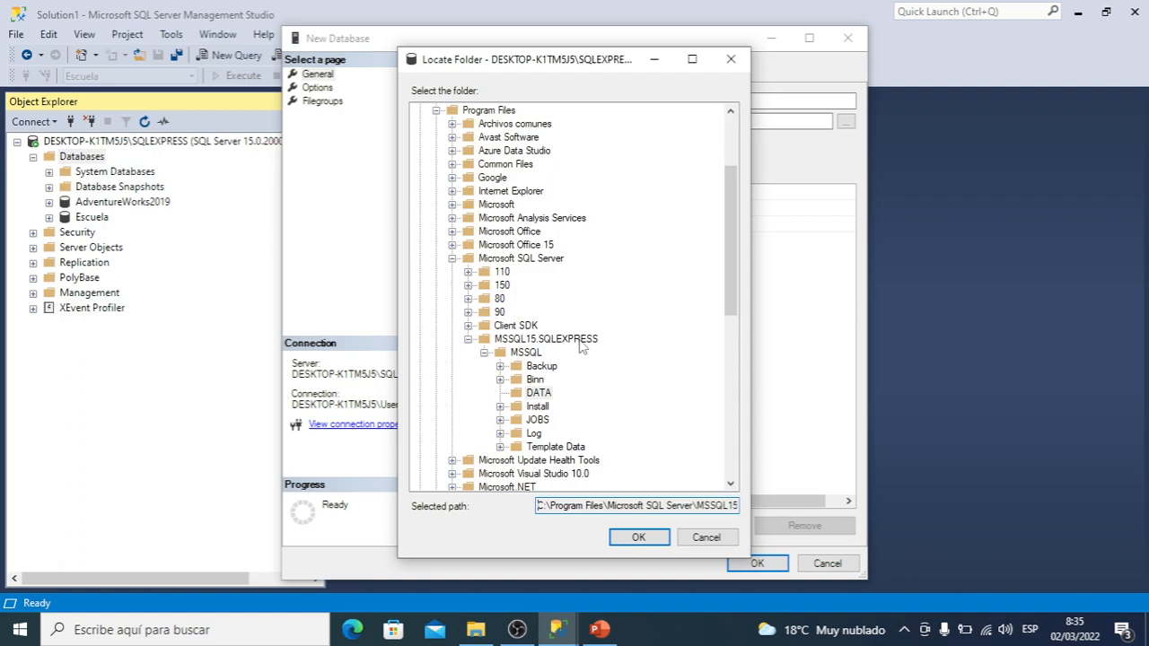
click(545, 397)
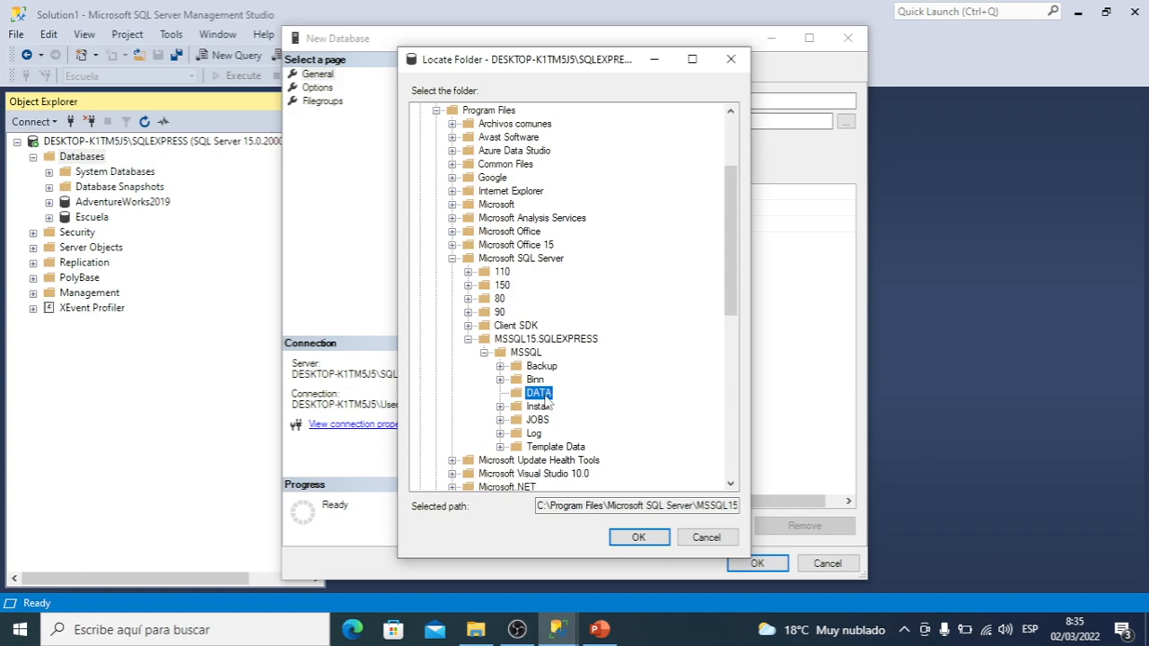
click(639, 537)
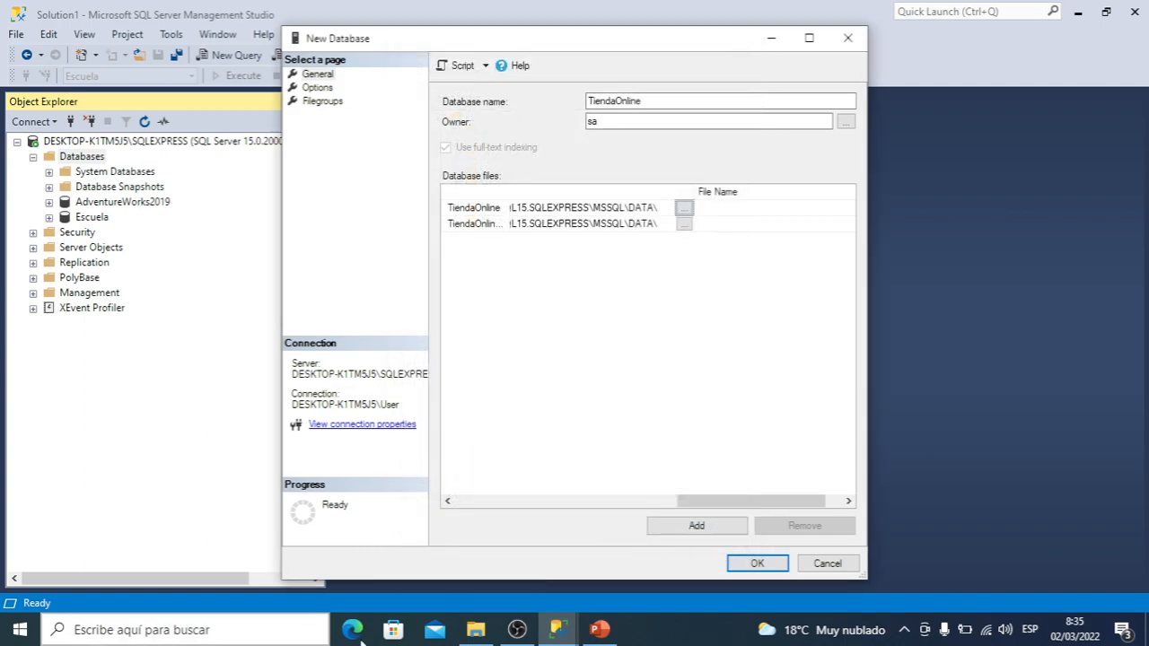
Switch to File Explorer and open the DATA folder under Archivos de programa\Microsoft SQL Server\MSSQL15.SQLEXPRESS\MSSQL on drive C
click(473, 634)
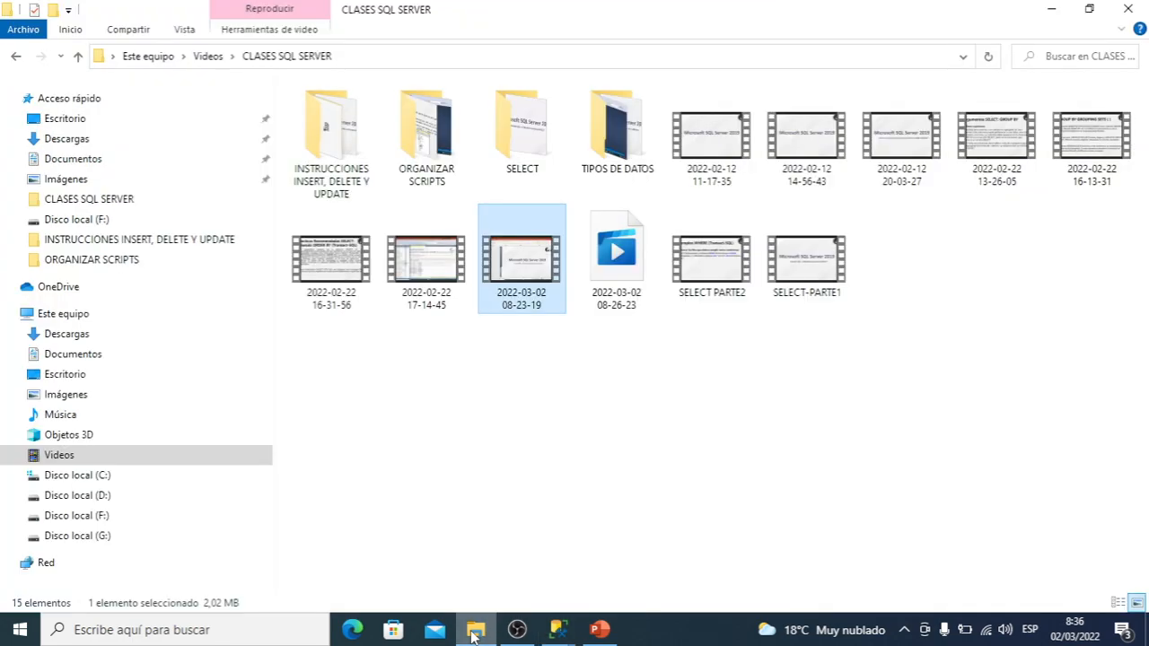
click(66, 394)
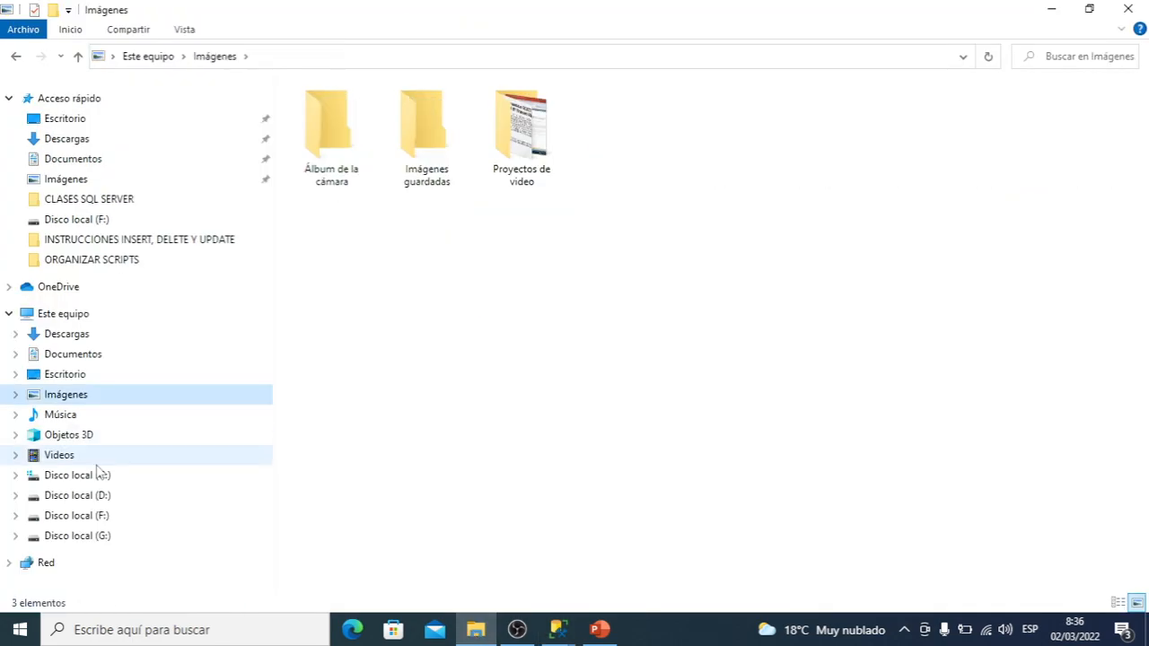
click(79, 476)
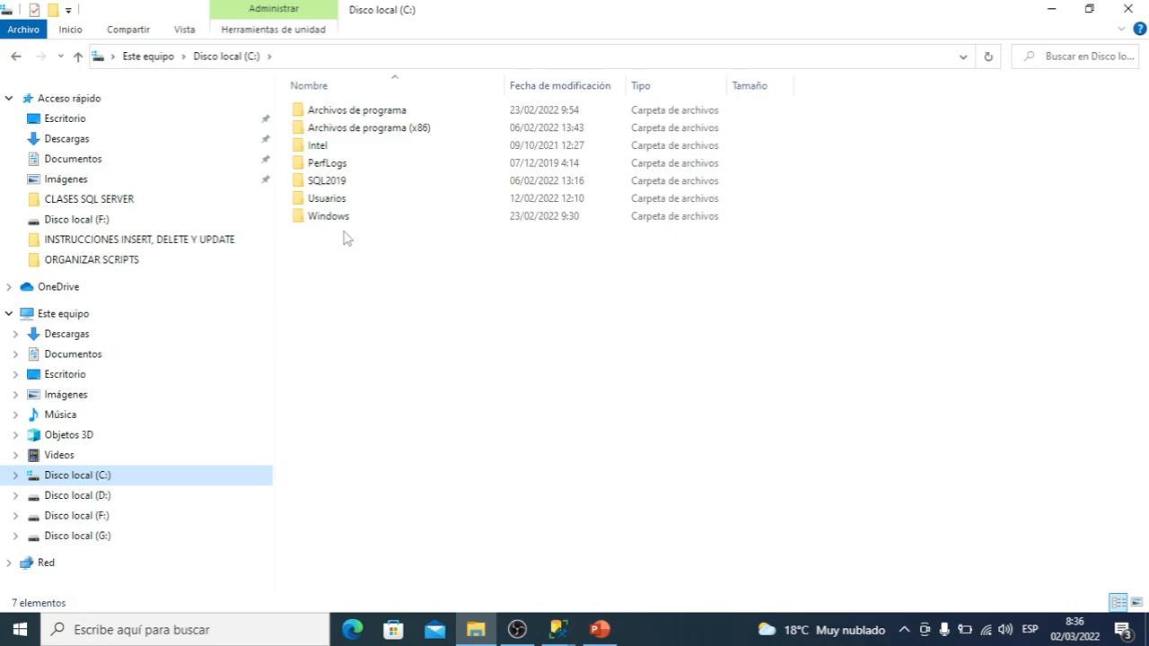
click(377, 111)
double_click(378, 119)
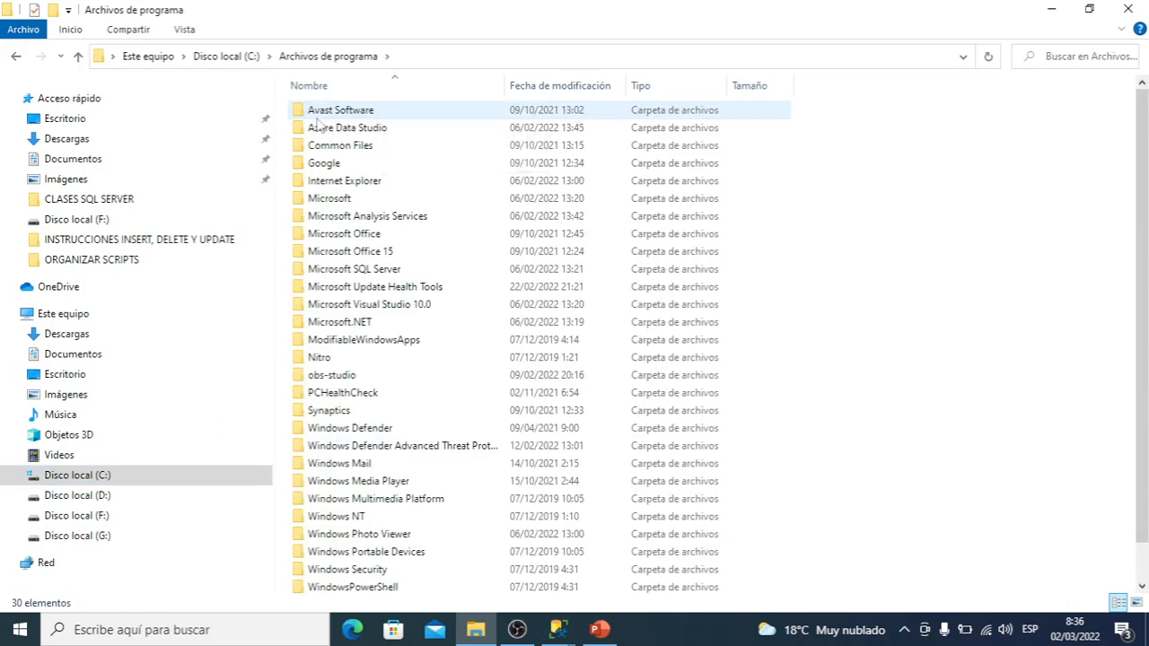
double_click(395, 269)
click(357, 199)
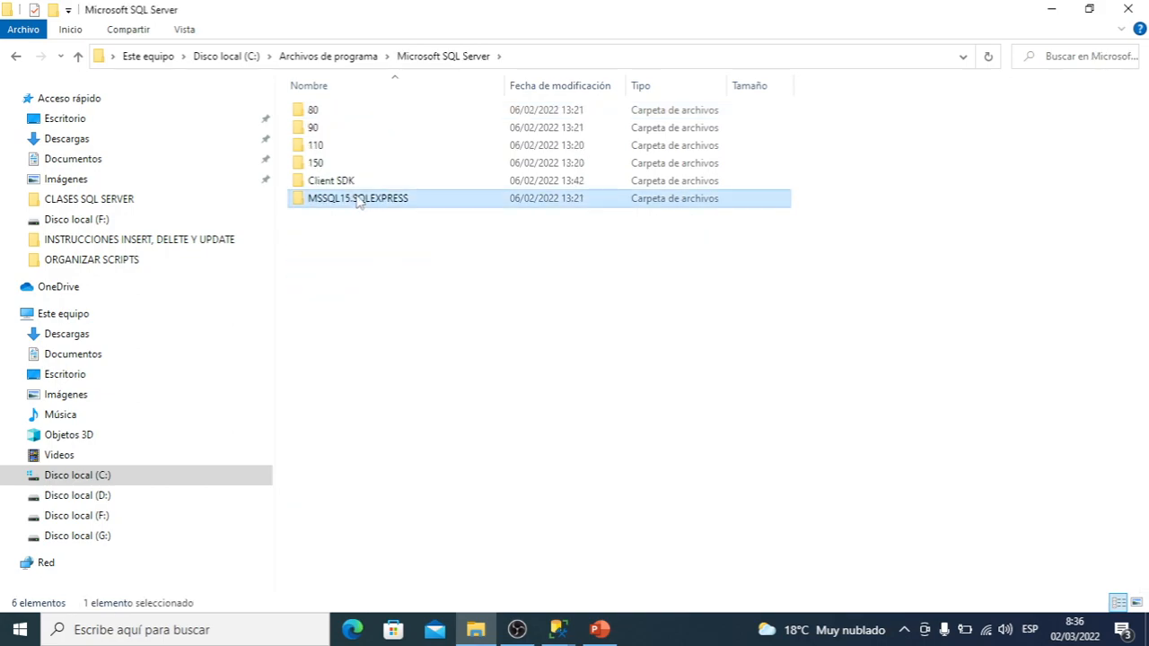
double_click(357, 199)
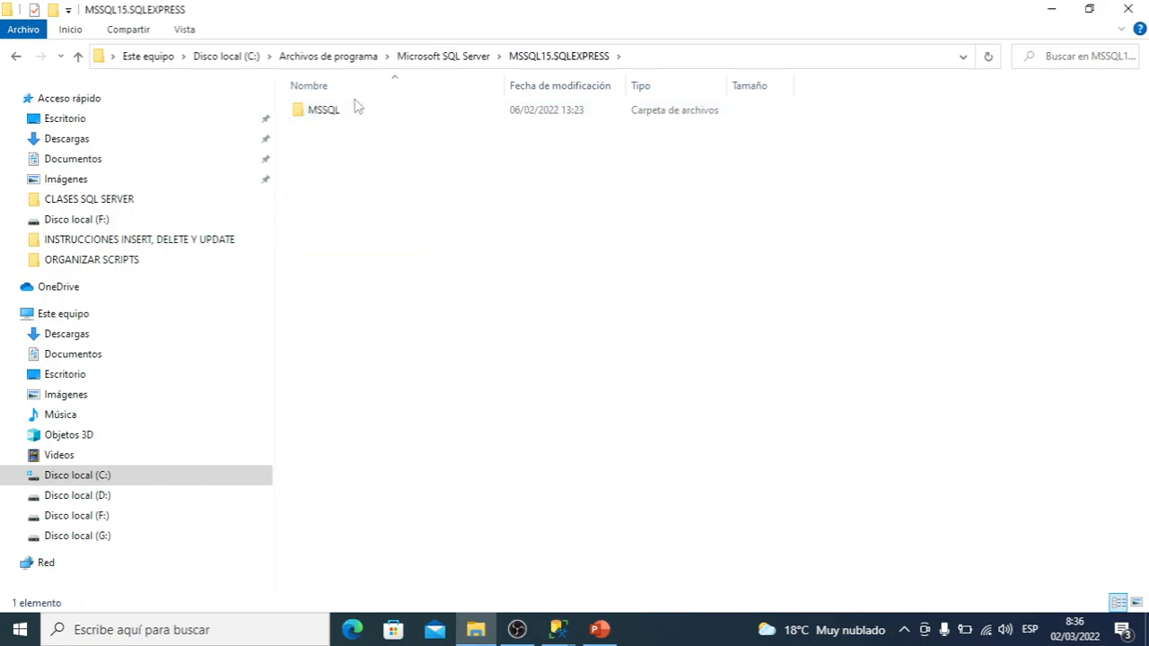
double_click(357, 108)
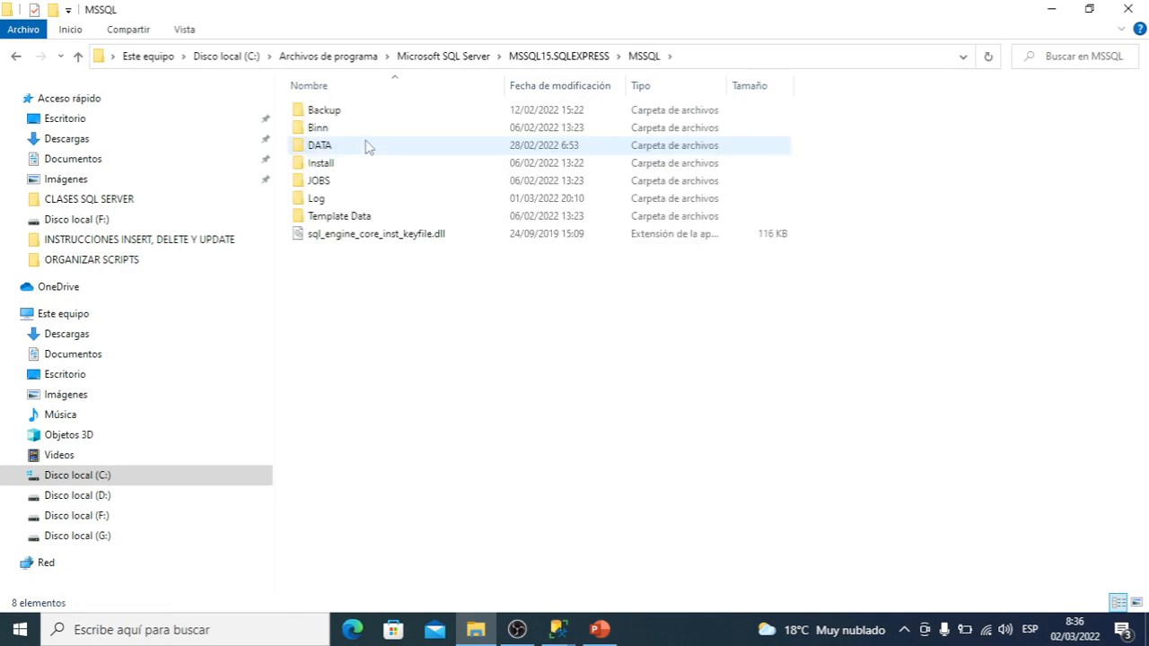
click(366, 146)
double_click(367, 146)
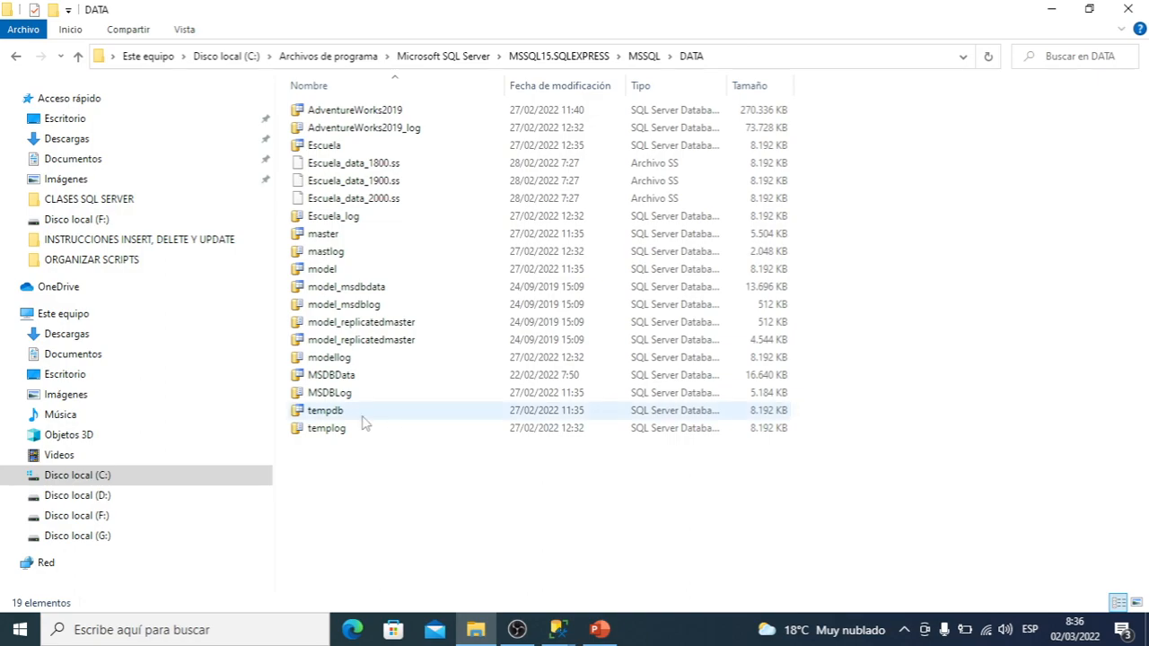
Widen the Tipo column to fit its contents and examine the file types of model and model_msdblog
double_click(727, 85)
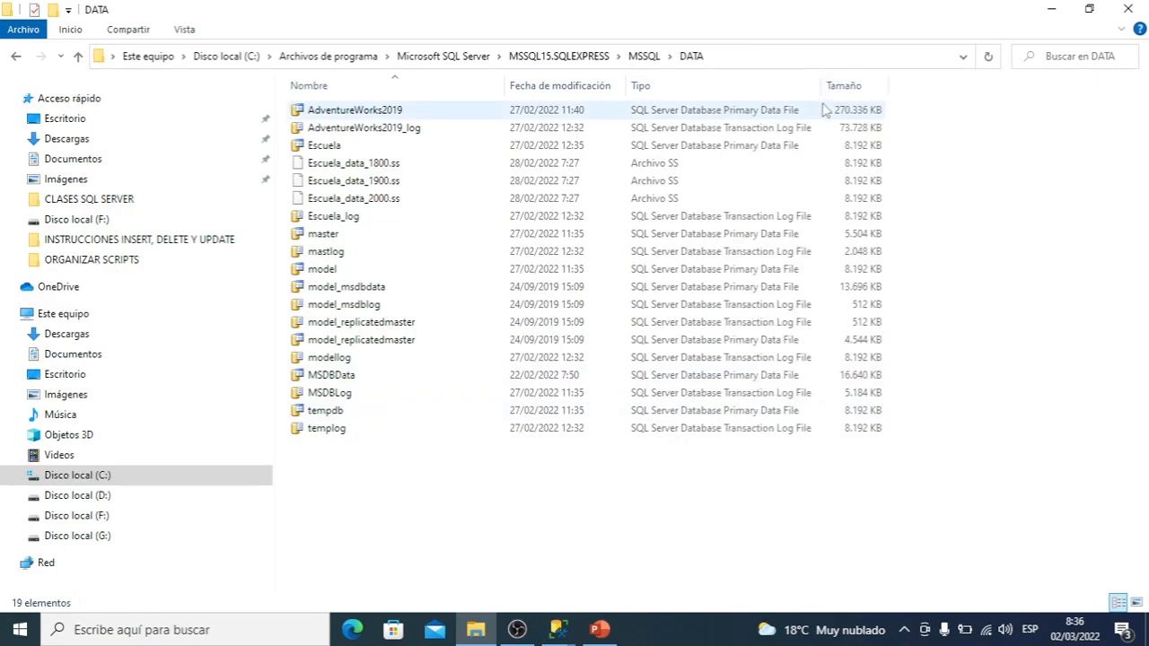
click(629, 280)
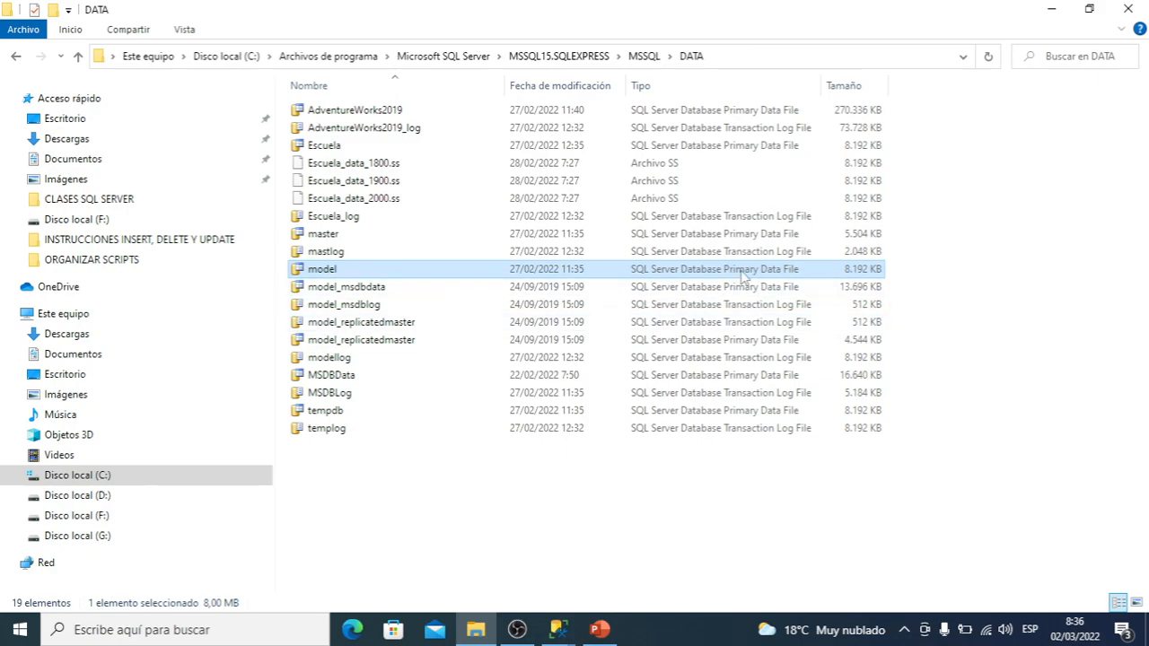
click(795, 308)
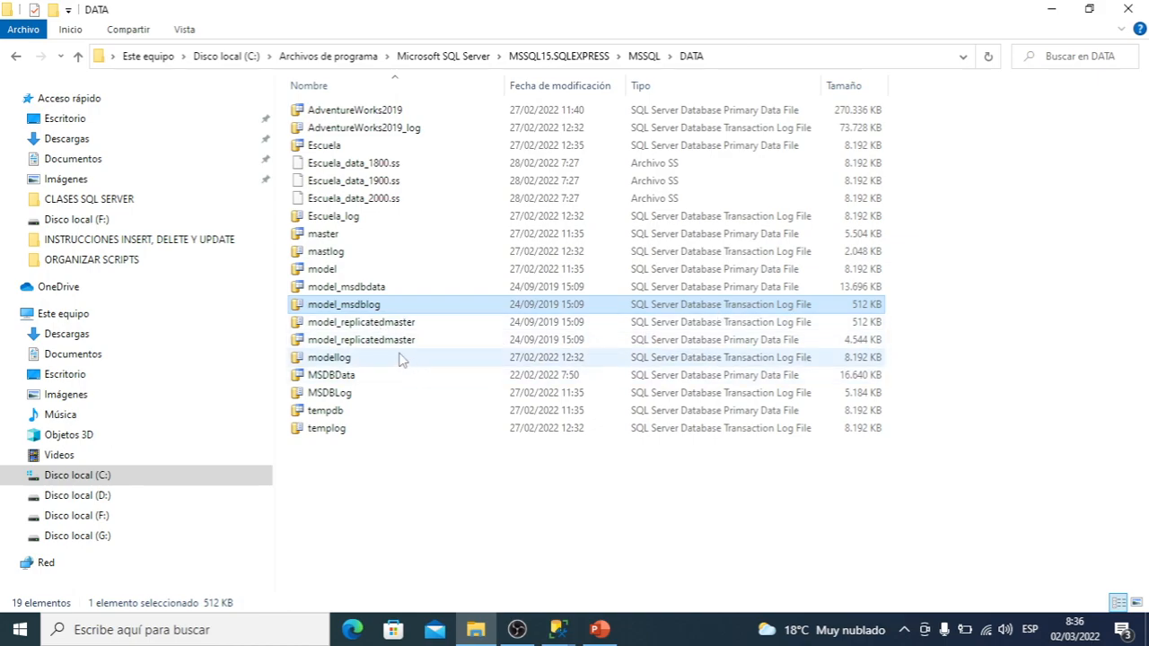
click(329, 271)
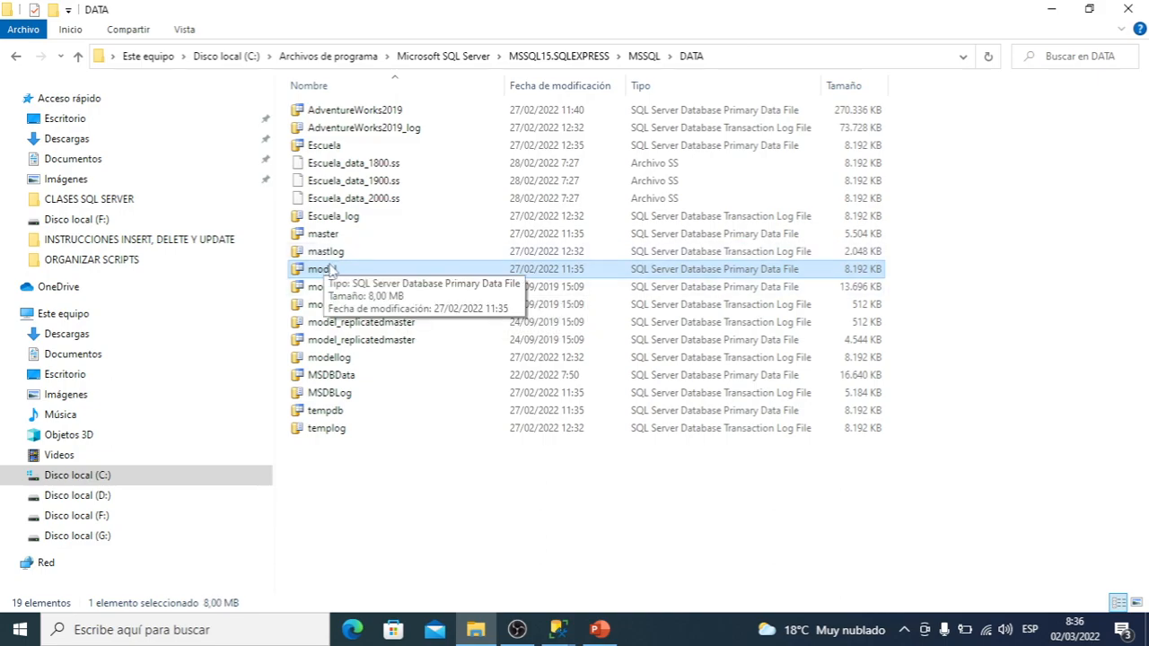
Compare the modellog and model files in the DATA folder, and return to the New Database window in SQL Server Management Studio
click(330, 359)
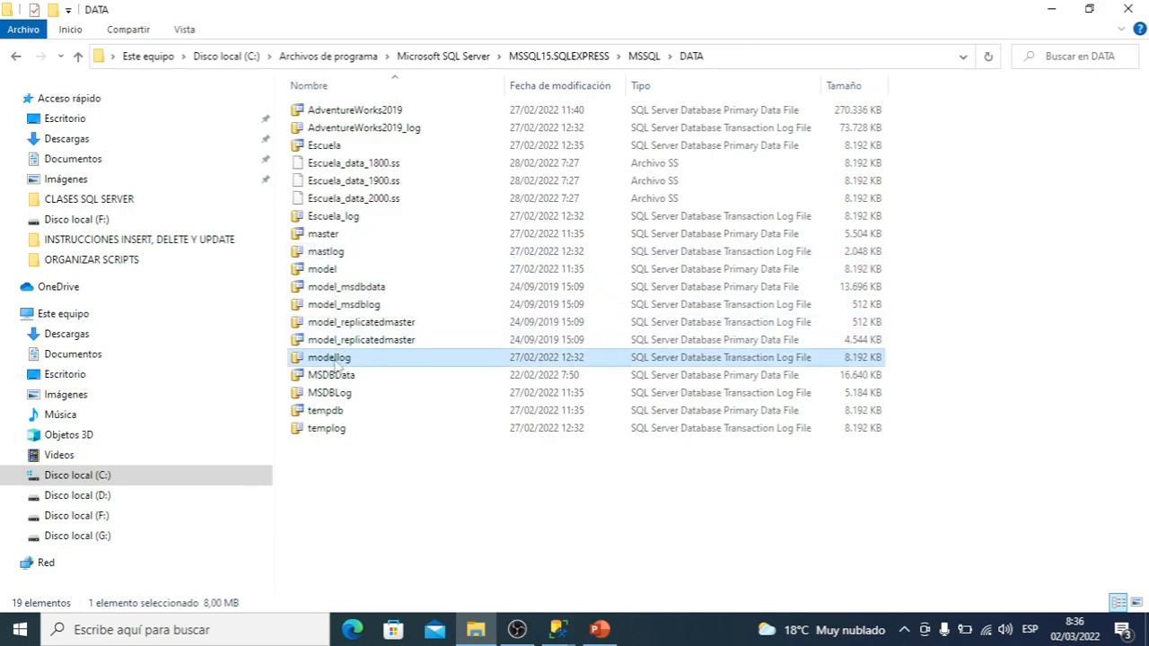
click(310, 272)
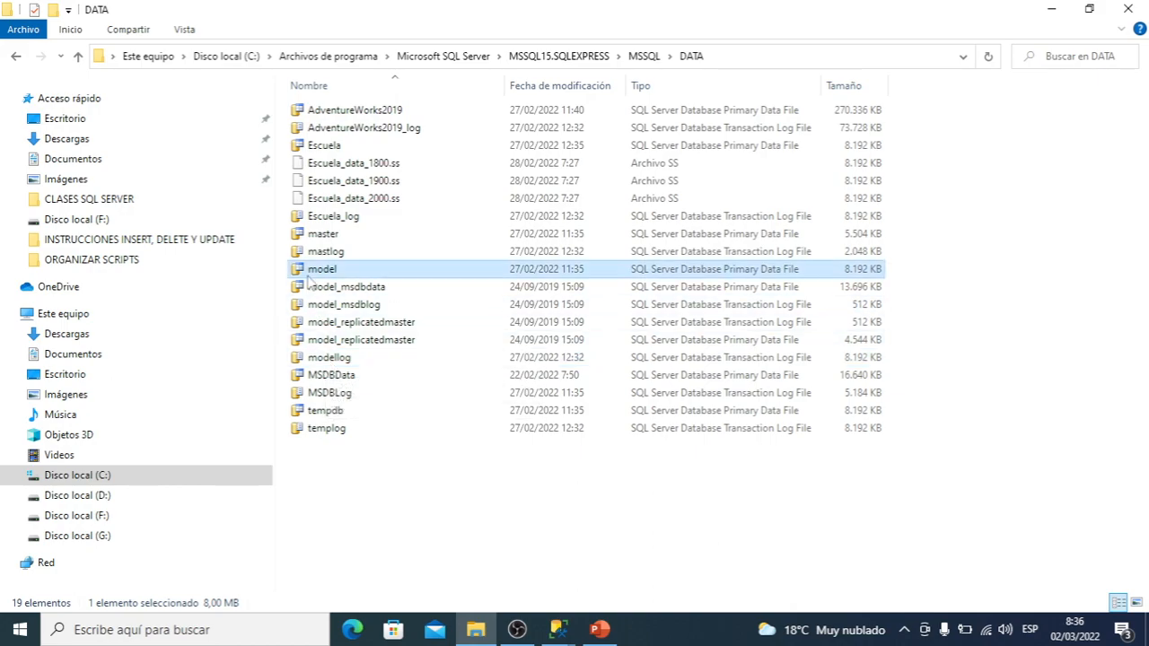
click(1063, 18)
Widen the Logical Name column of the database files list and examine the full logical names of the data and log files
drag(744, 503, 493, 506)
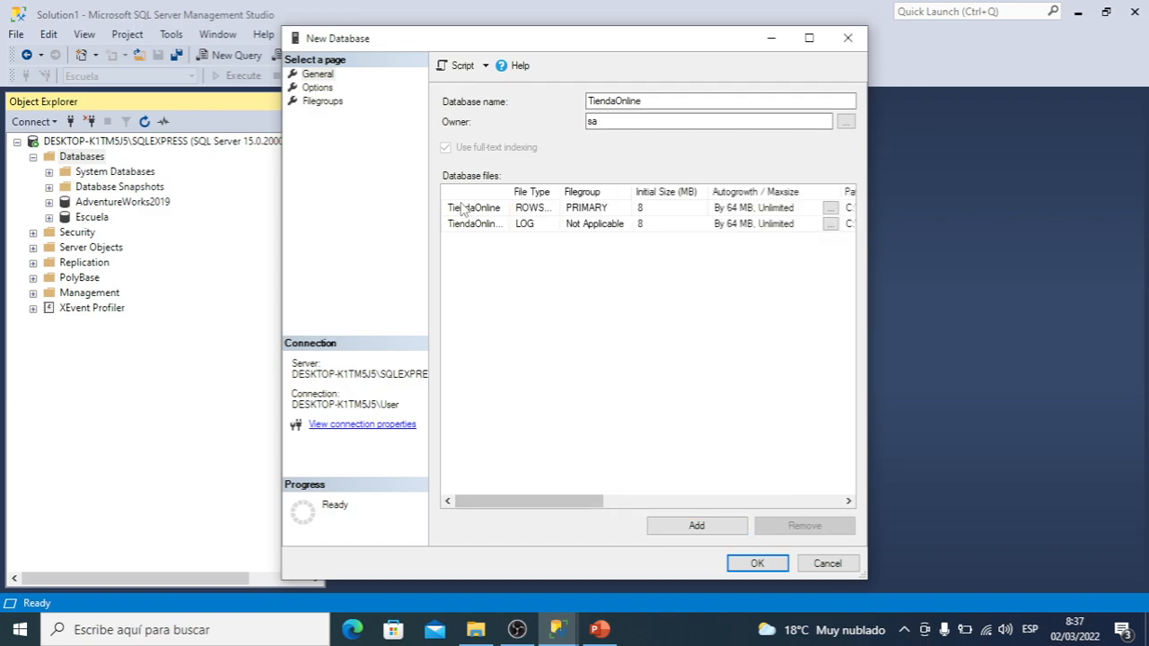
click(493, 209)
drag(510, 192, 557, 192)
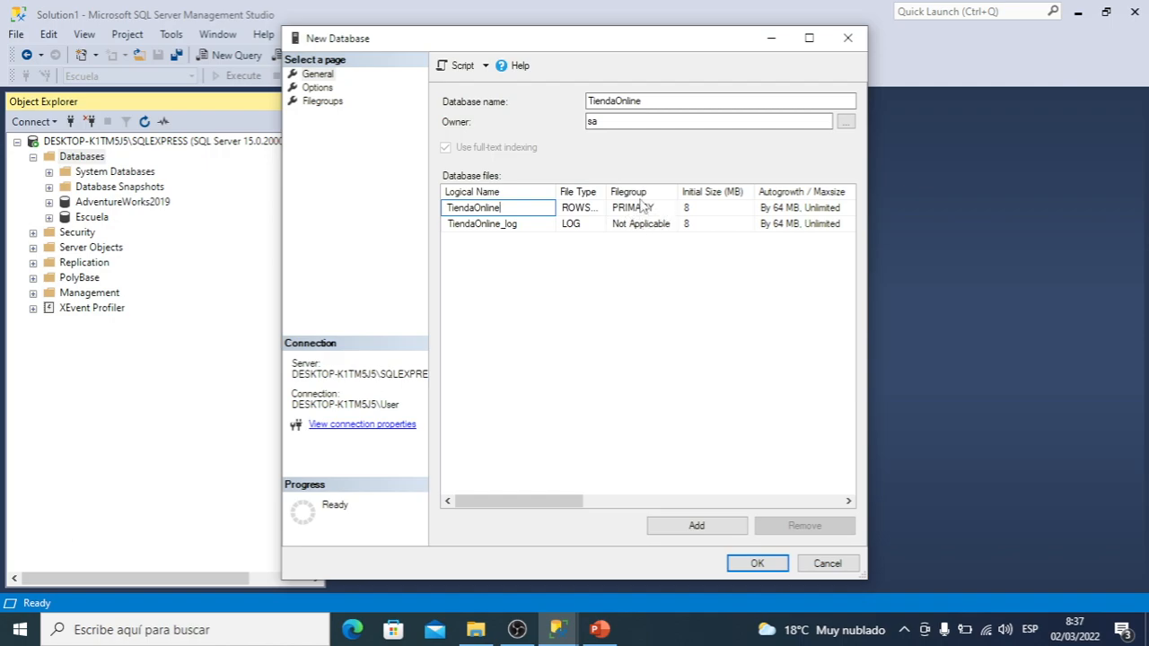
click(495, 225)
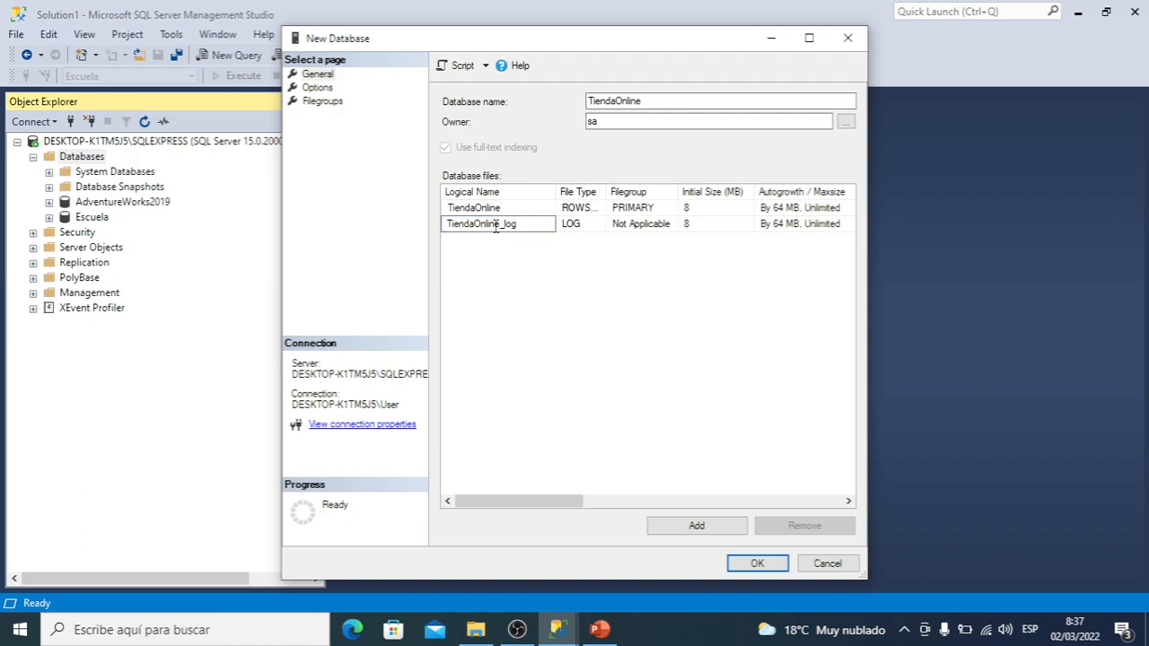
drag(501, 225, 532, 224)
click(532, 224)
Review the new database's Options settings through the Miscellaneous section, as well as its Filegroups settings
click(319, 87)
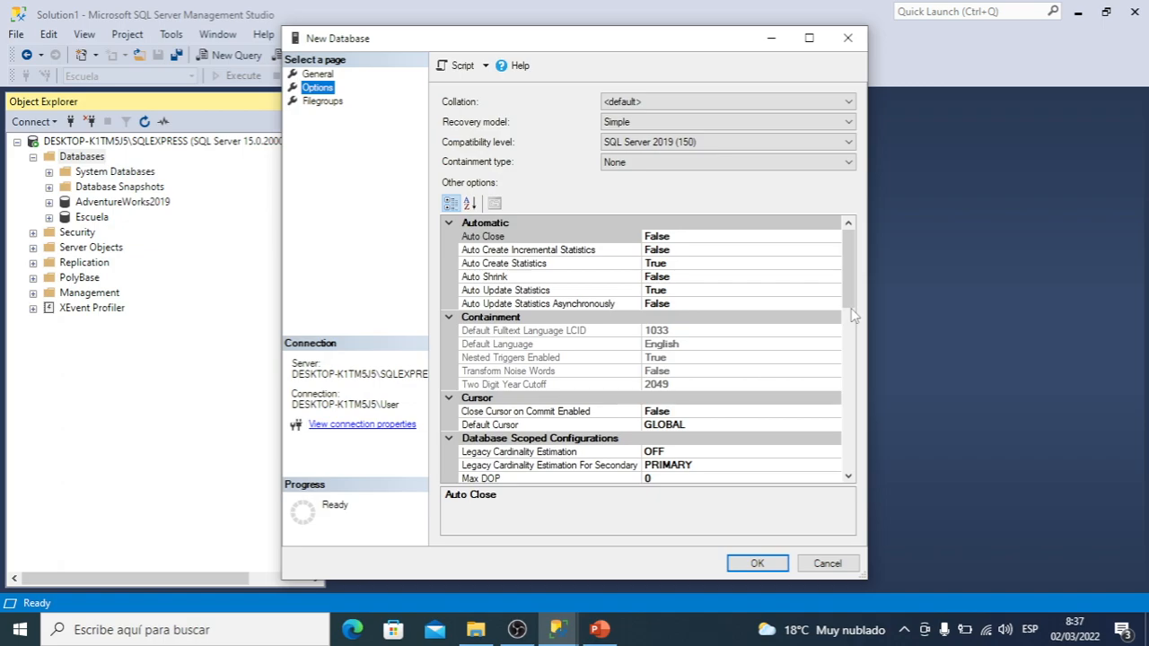
drag(851, 312, 850, 392)
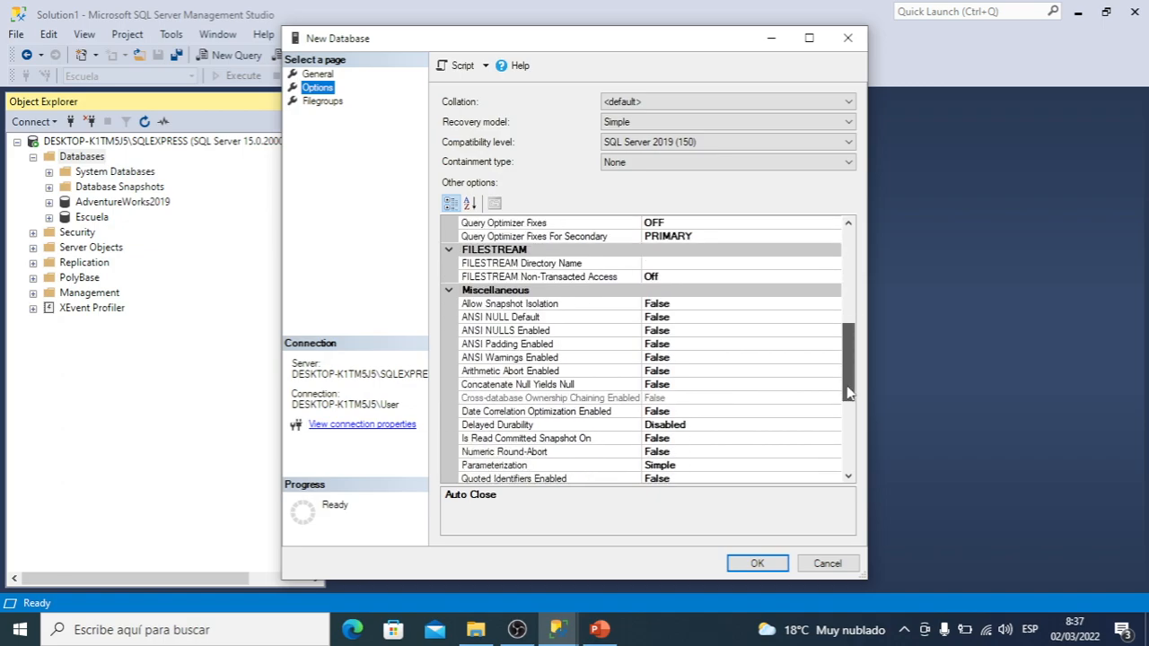
drag(850, 392, 860, 278)
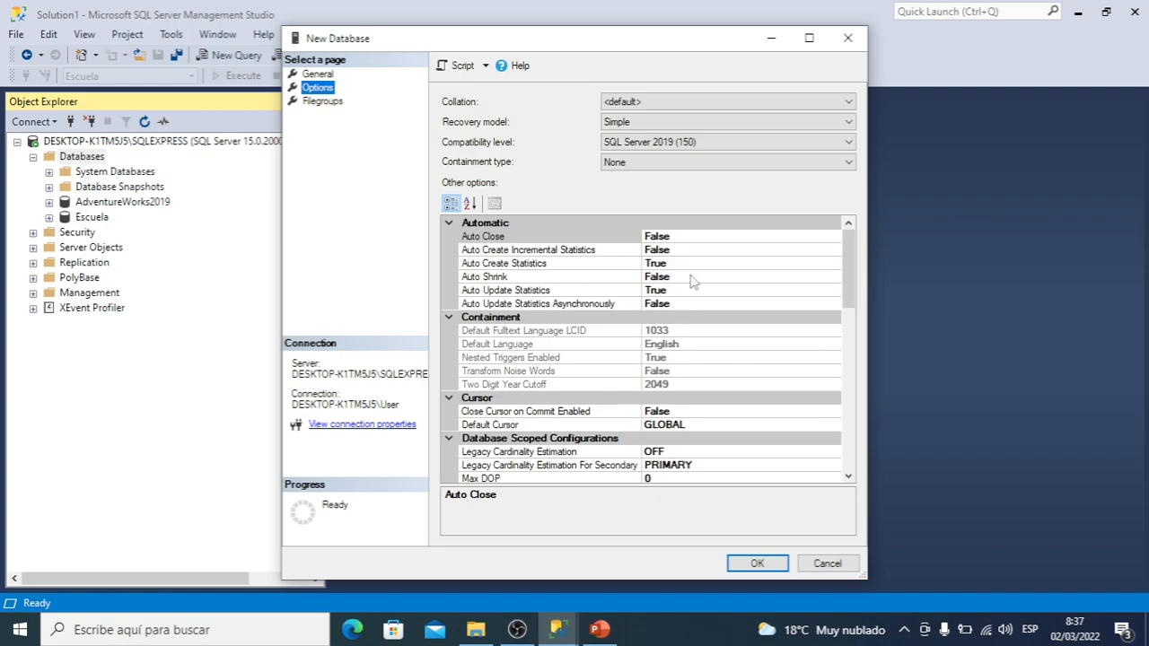
click(322, 101)
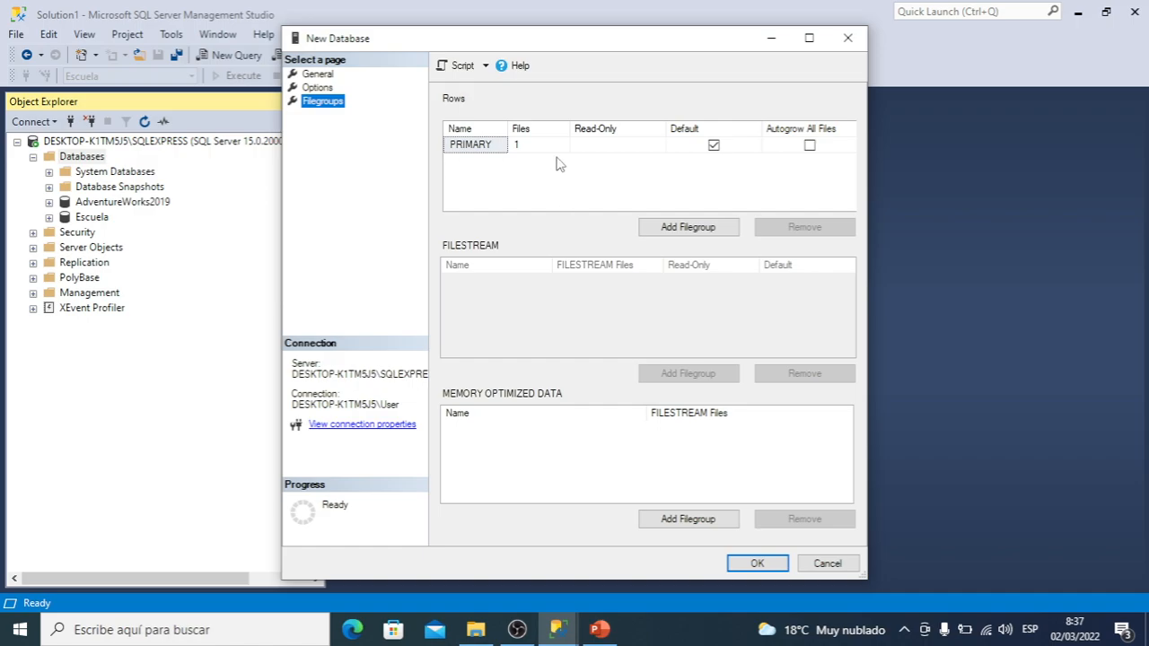
Return to the General settings and create the TiendaOnline database with the configured owner and files
click(322, 75)
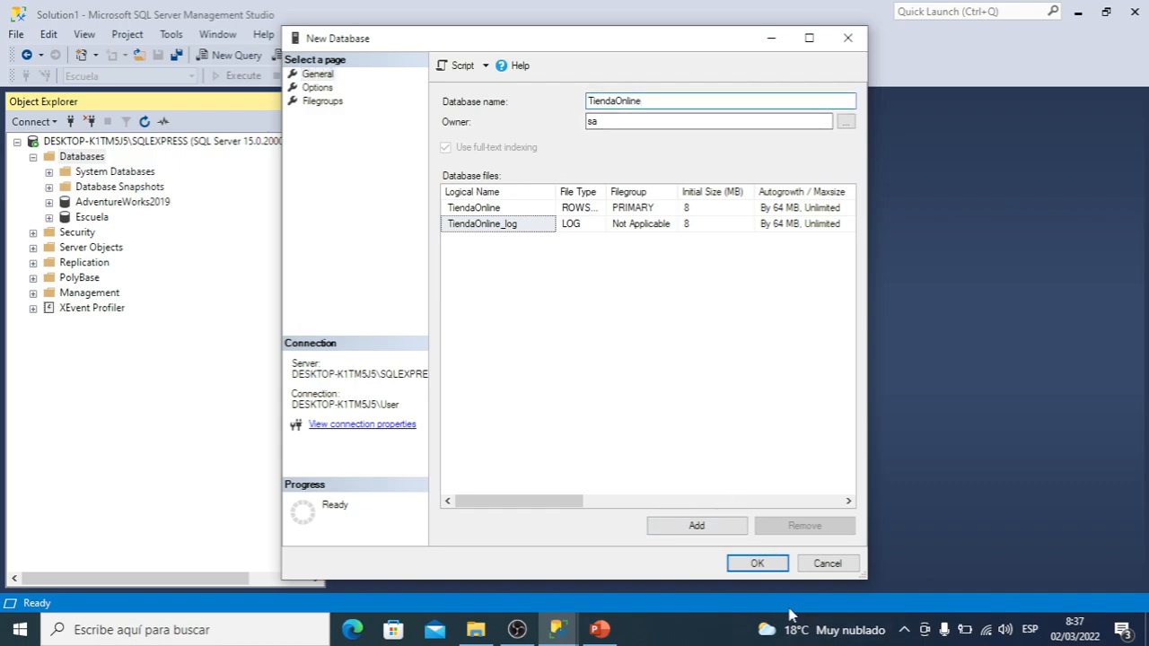
click(757, 564)
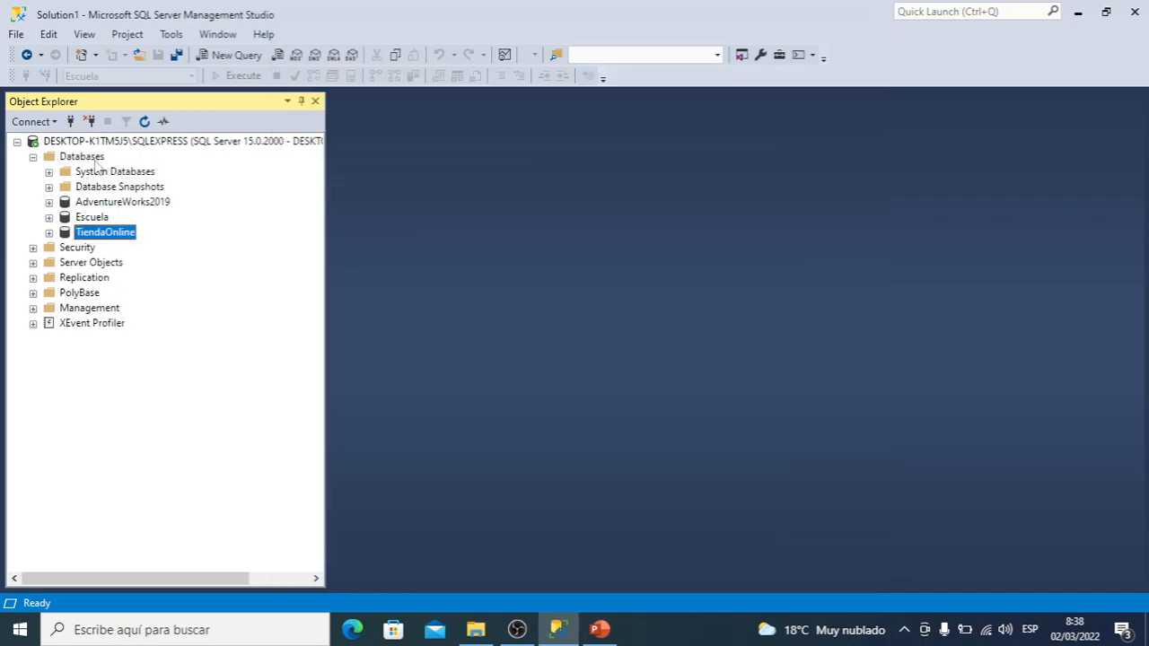
Expand the TiendaOnline database under Databases in Object Explorer to examine its folders
click(92, 158)
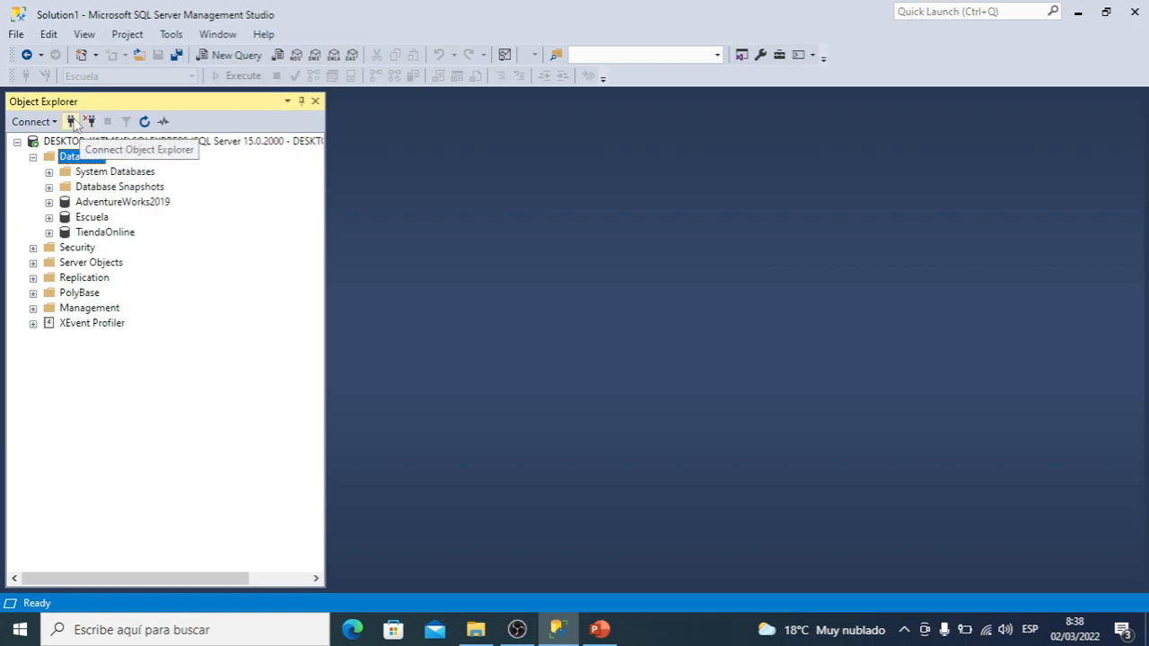
click(48, 233)
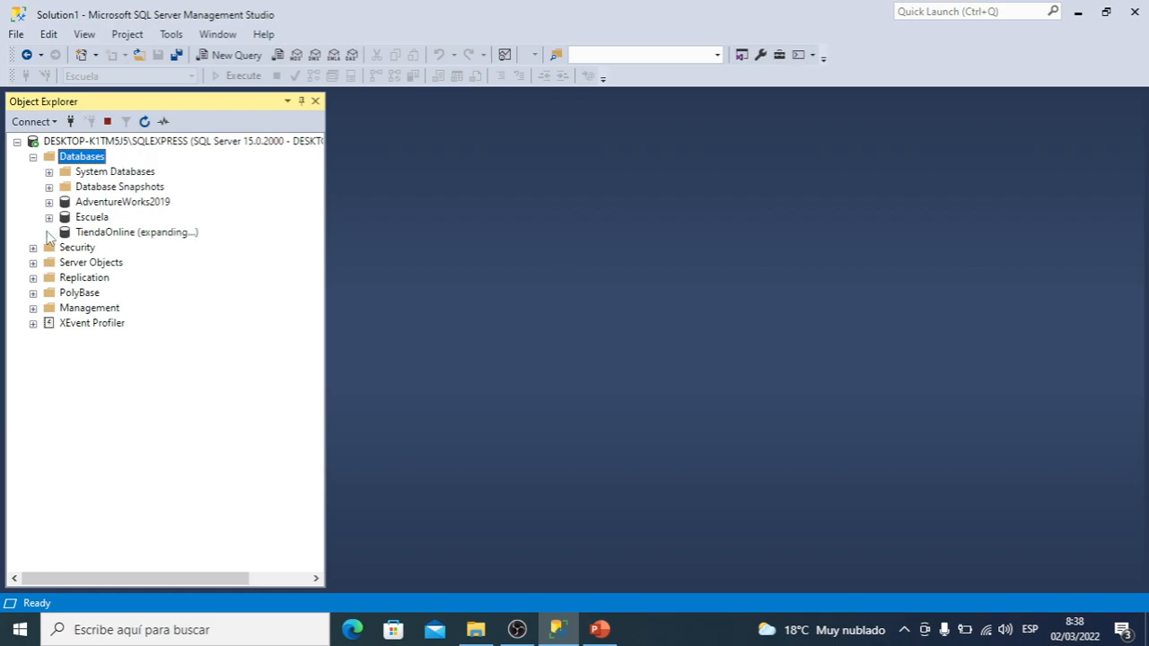
click(122, 232)
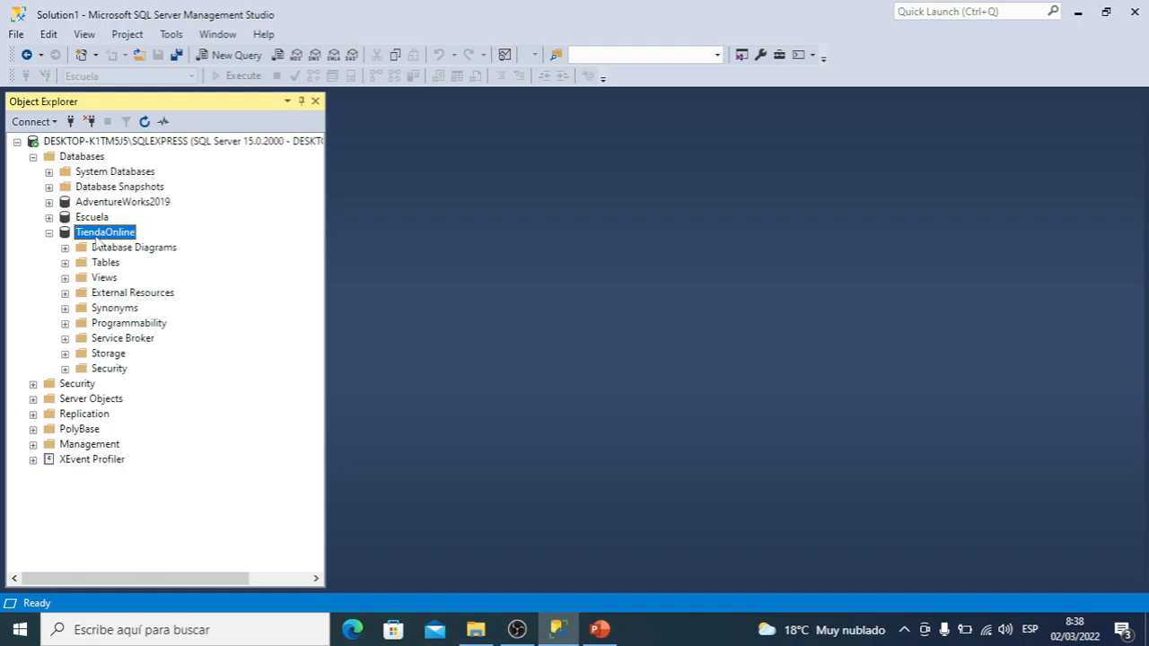
Switch to File Explorer and examine the TiendaOnline data file and the TiendaOnline_log file in the DATA folder
click(475, 629)
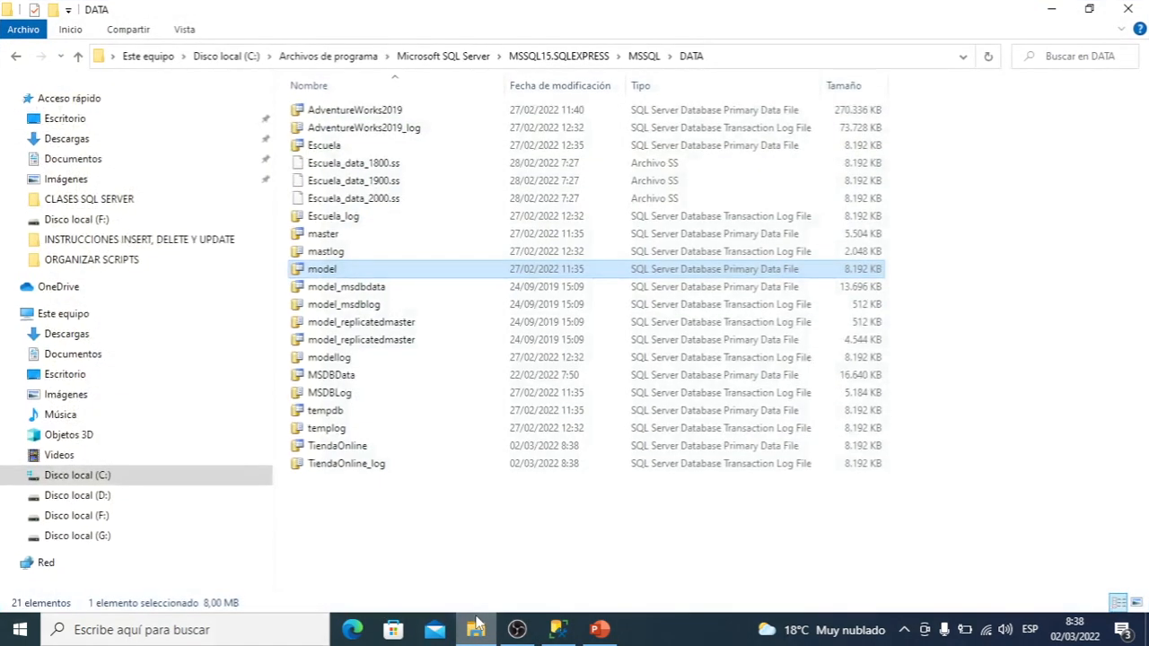
click(362, 449)
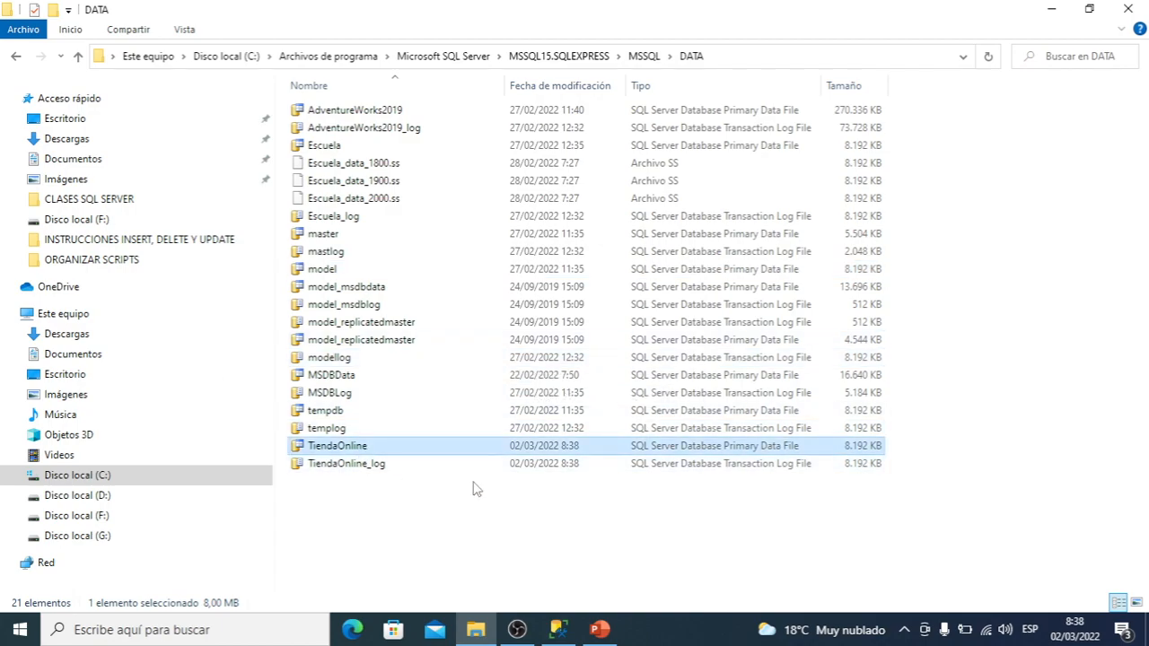
shift+click(371, 464)
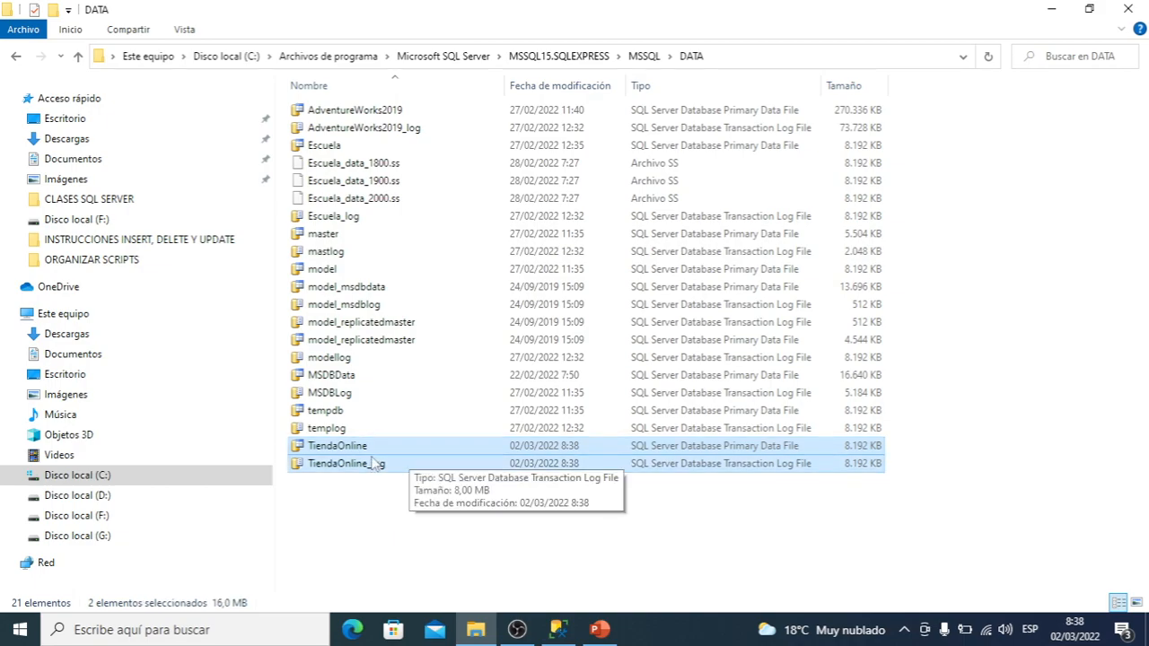
click(335, 449)
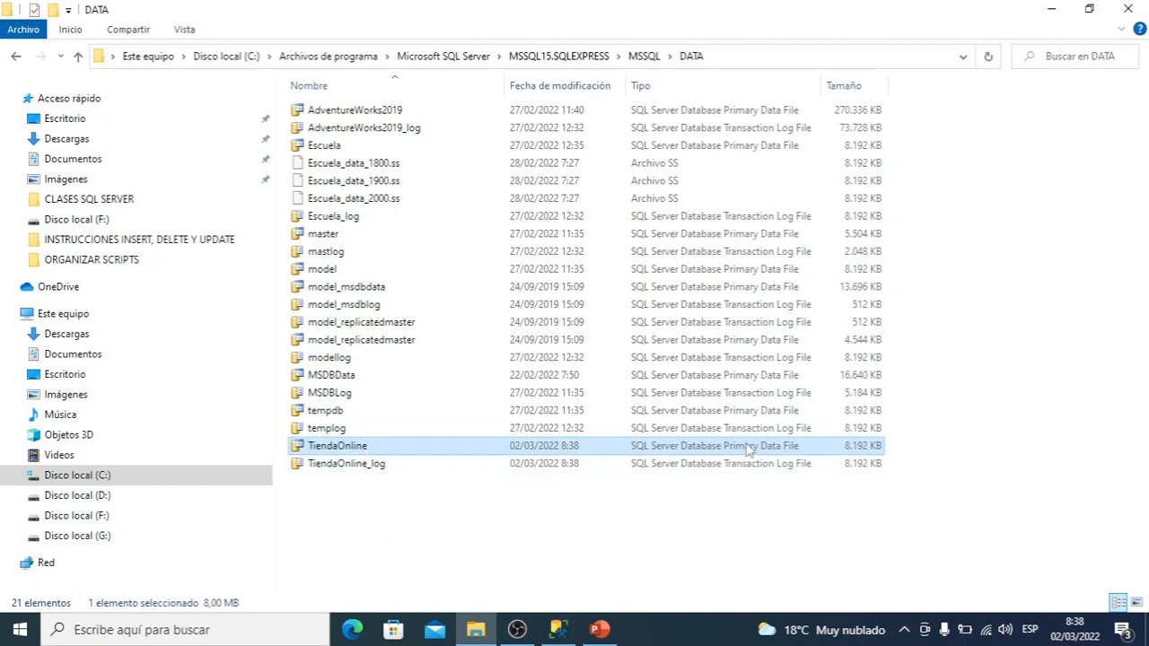
click(373, 463)
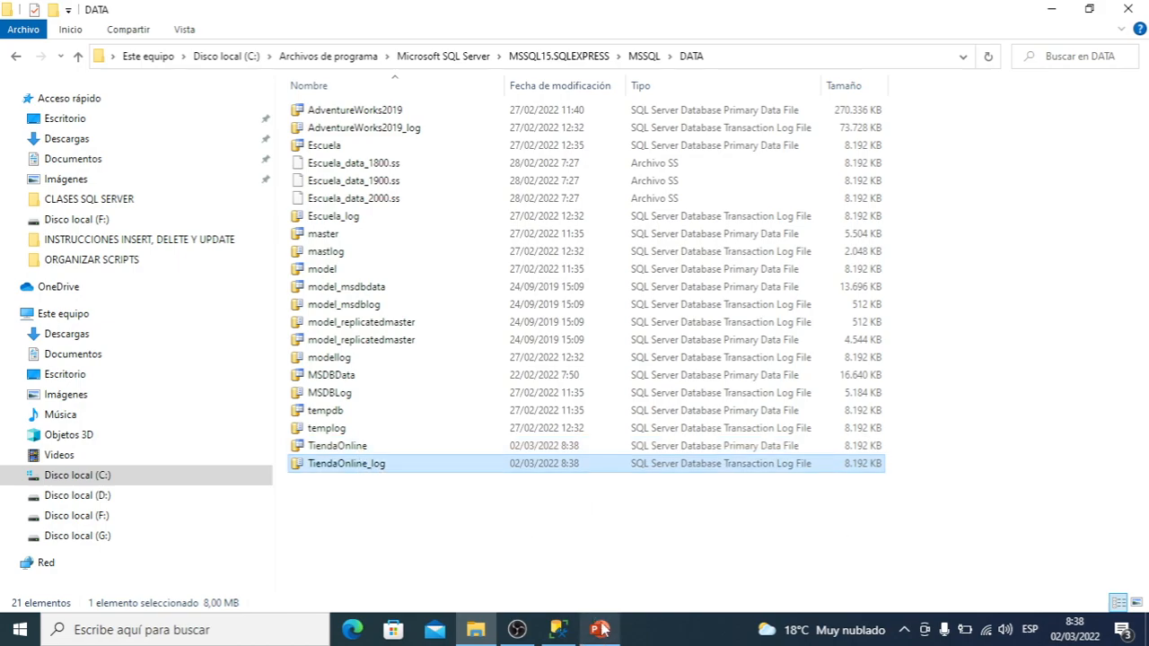
Switch to PowerPoint, start the slide show from slide 6, "Crear una base de datos", and advance to the following slide
mouse_move(601, 631)
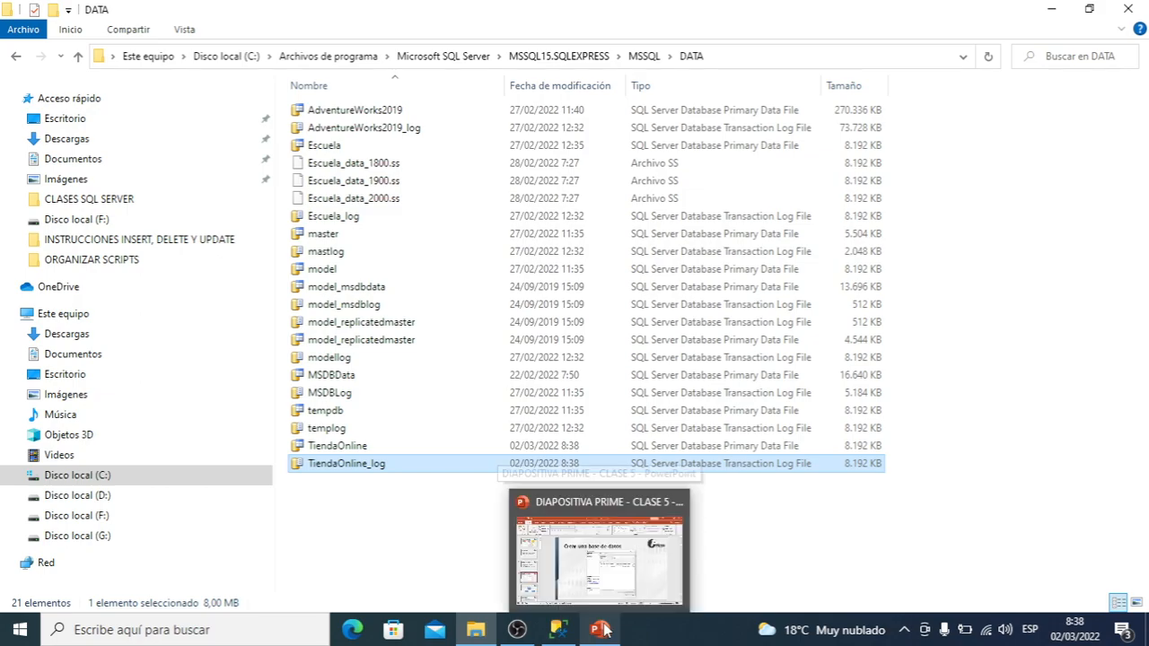
click(614, 587)
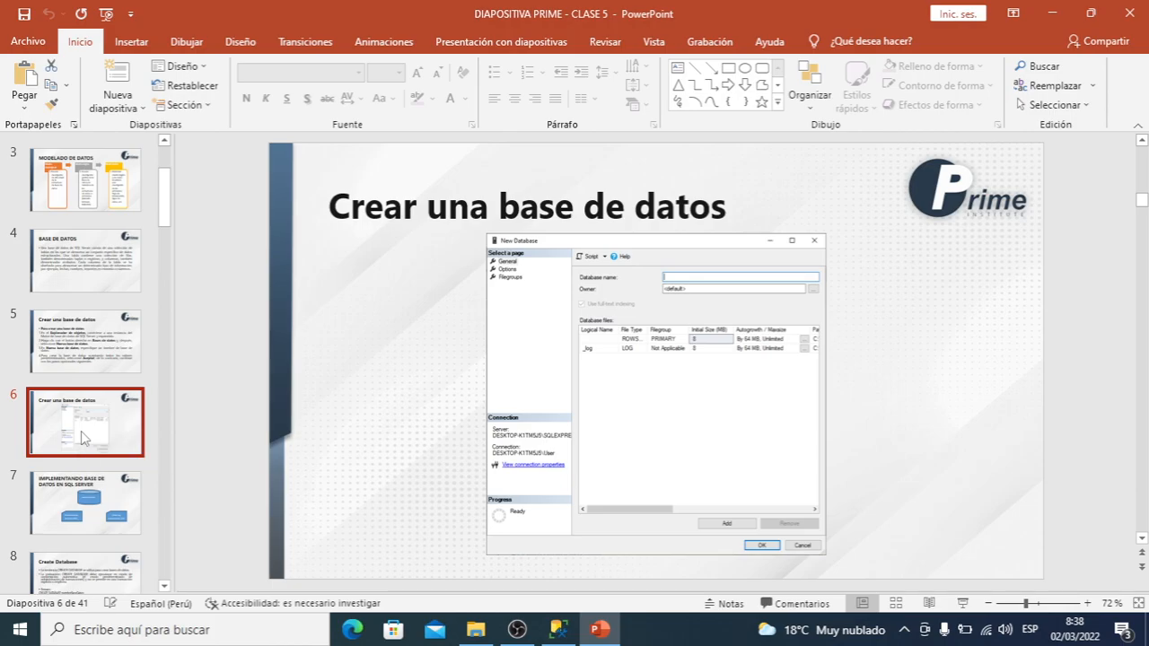
key(shift+F5)
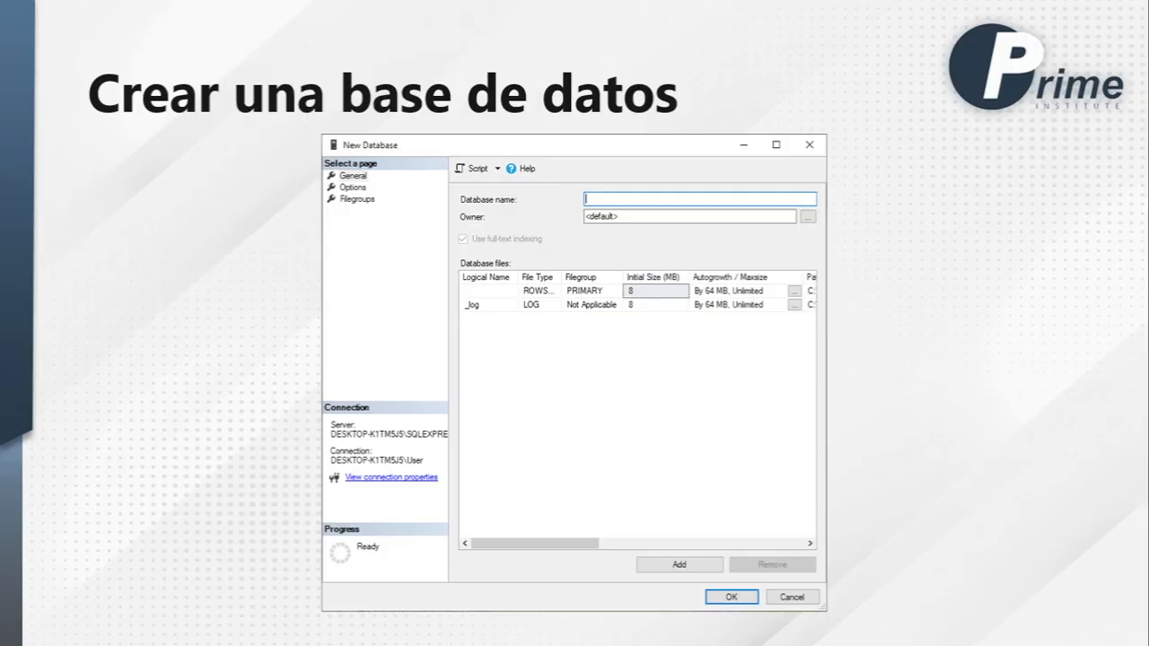
key(Right)
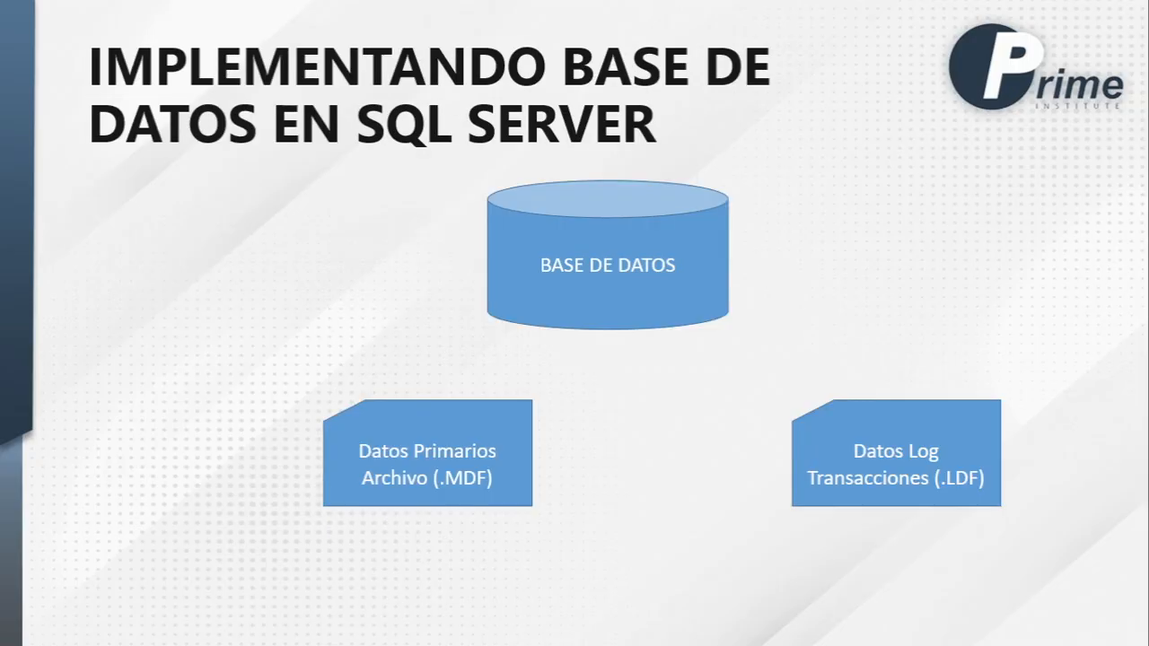
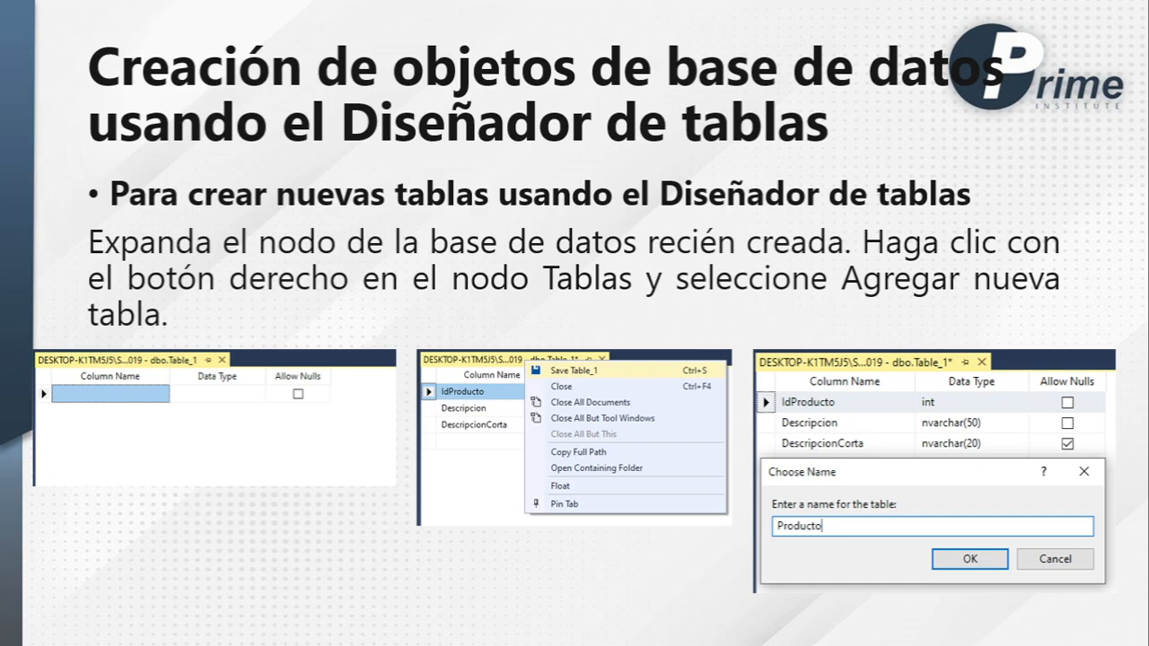
End the slide show, switch to SQL Server Management Studio and start a new table in the TiendaOnline database
key(Escape)
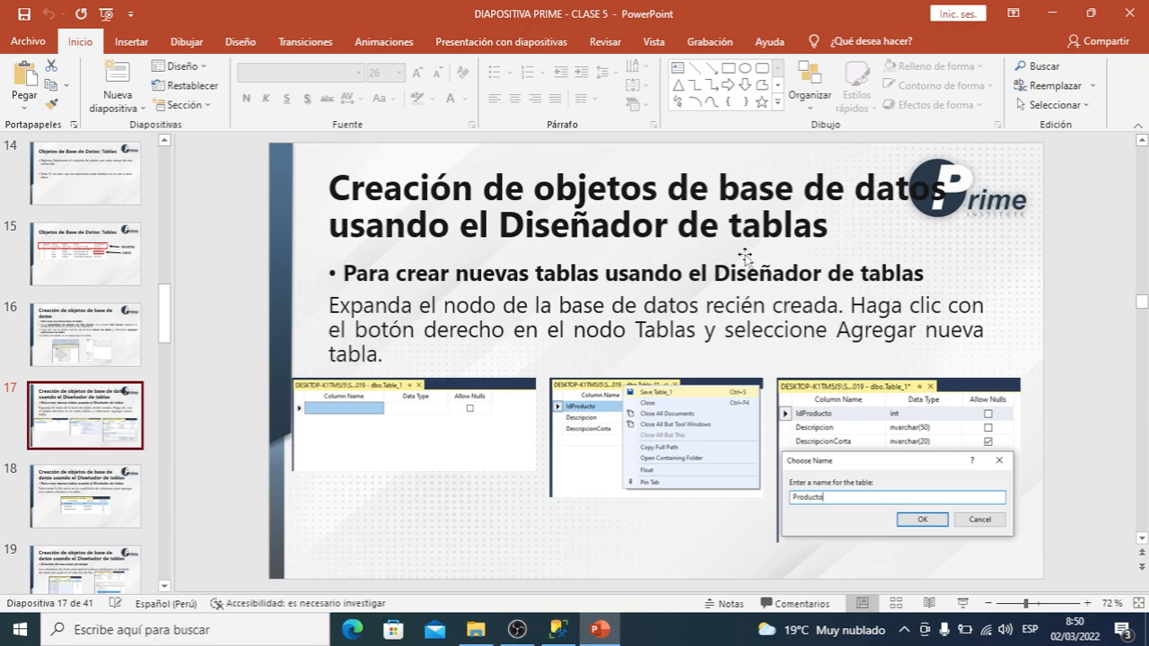
click(560, 632)
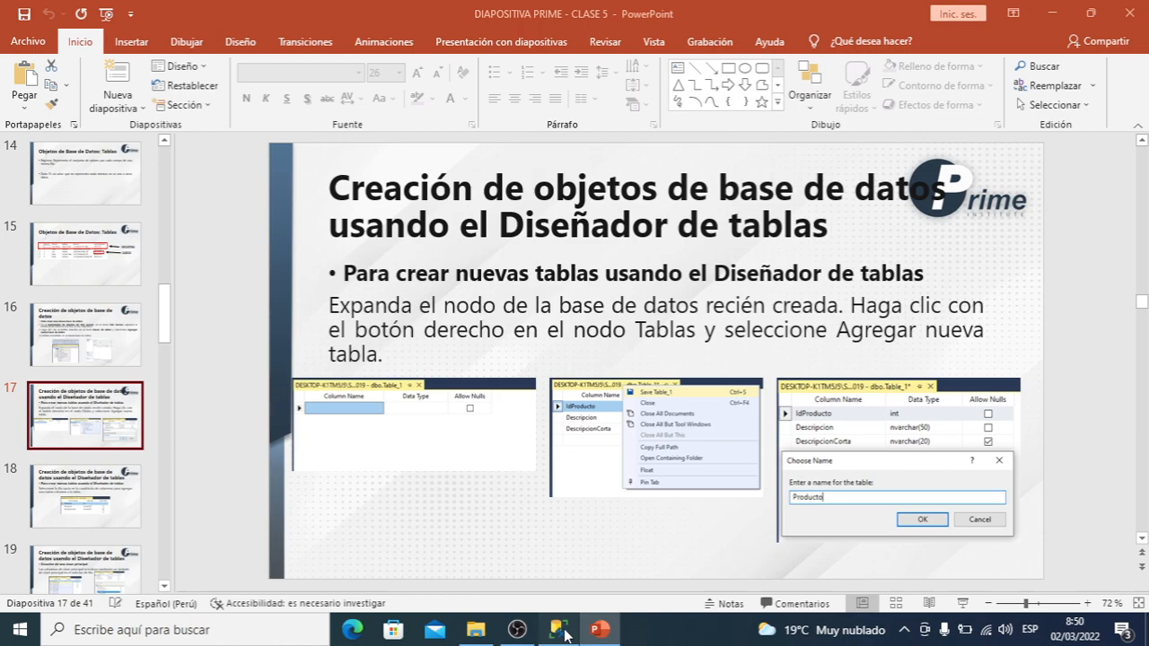
click(560, 631)
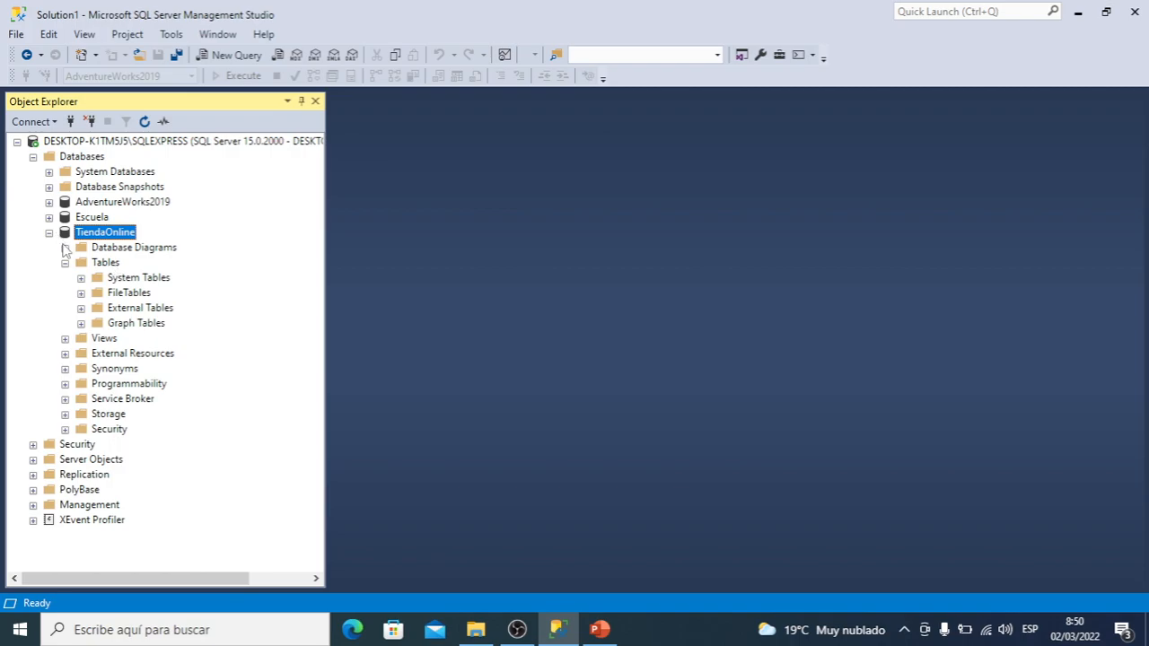
click(106, 263)
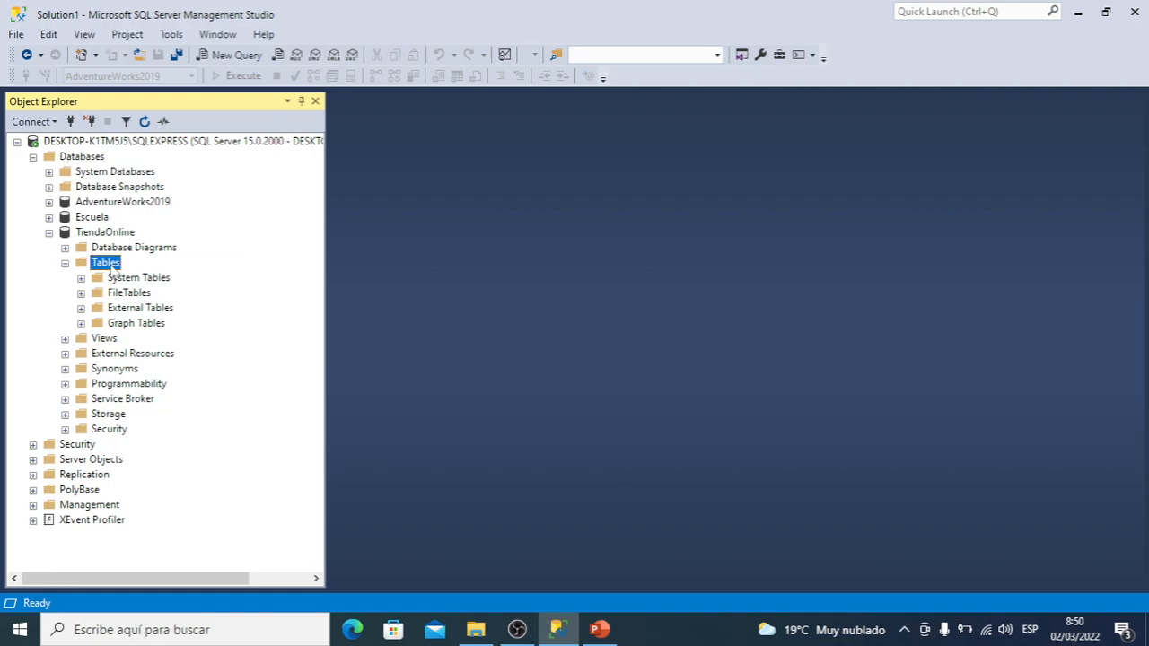
right_click(111, 268)
mouse_move(165, 281)
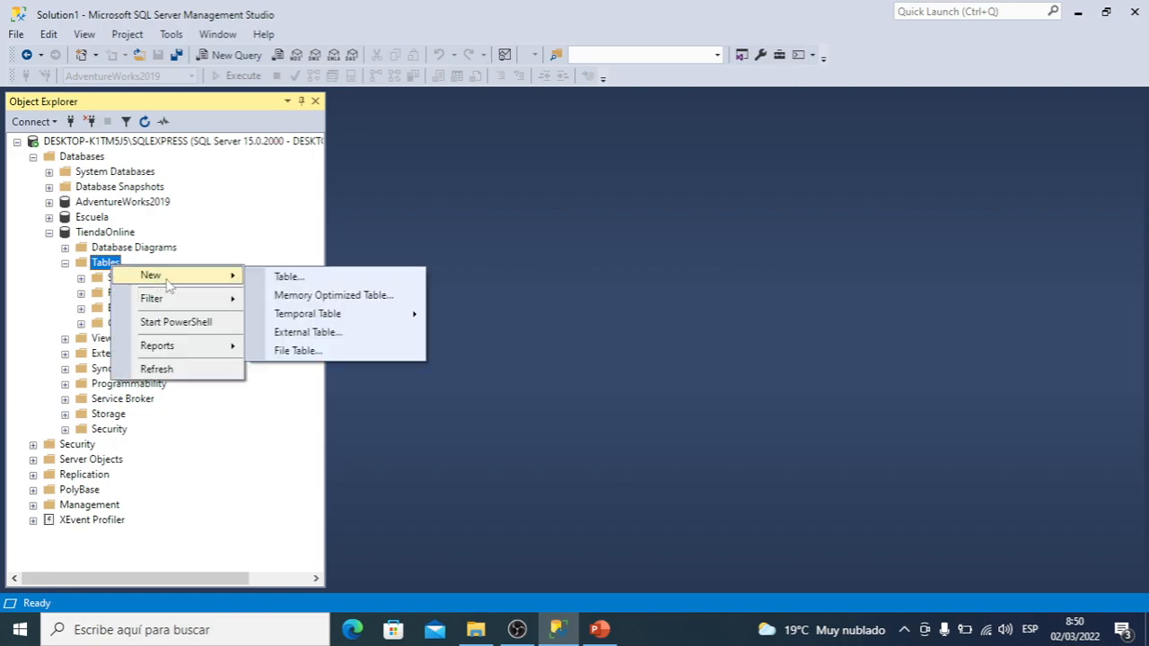
click(311, 284)
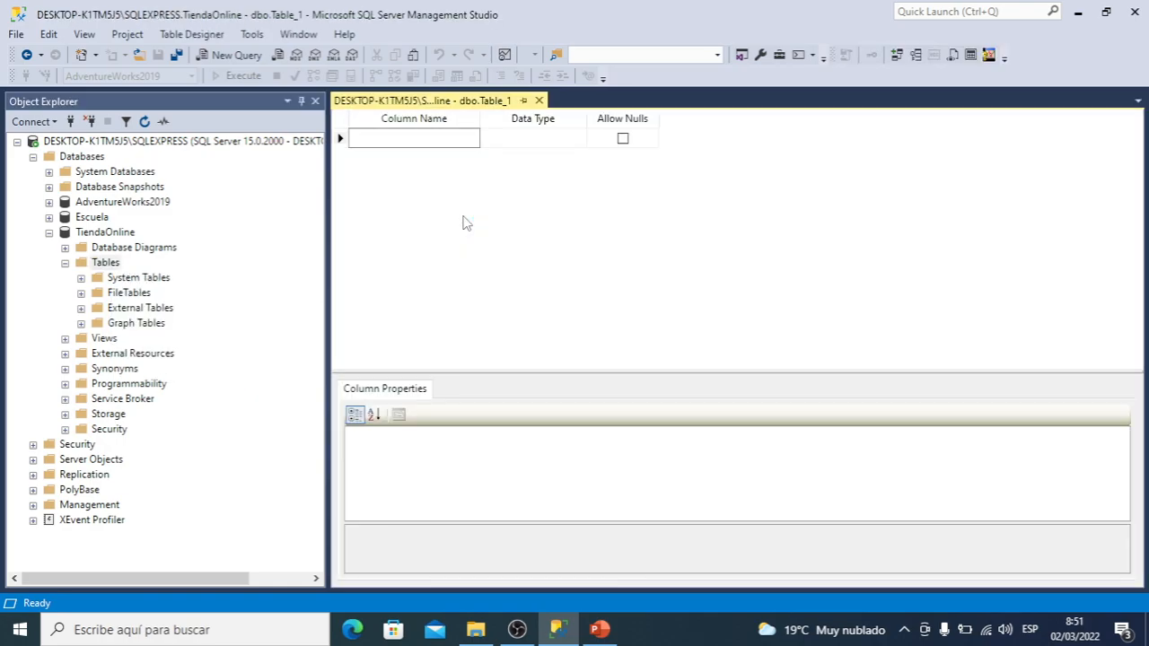
Define the new table's first column as UsuarioId with data type int, not allowing nulls
click(429, 139)
text(UsuarioId)
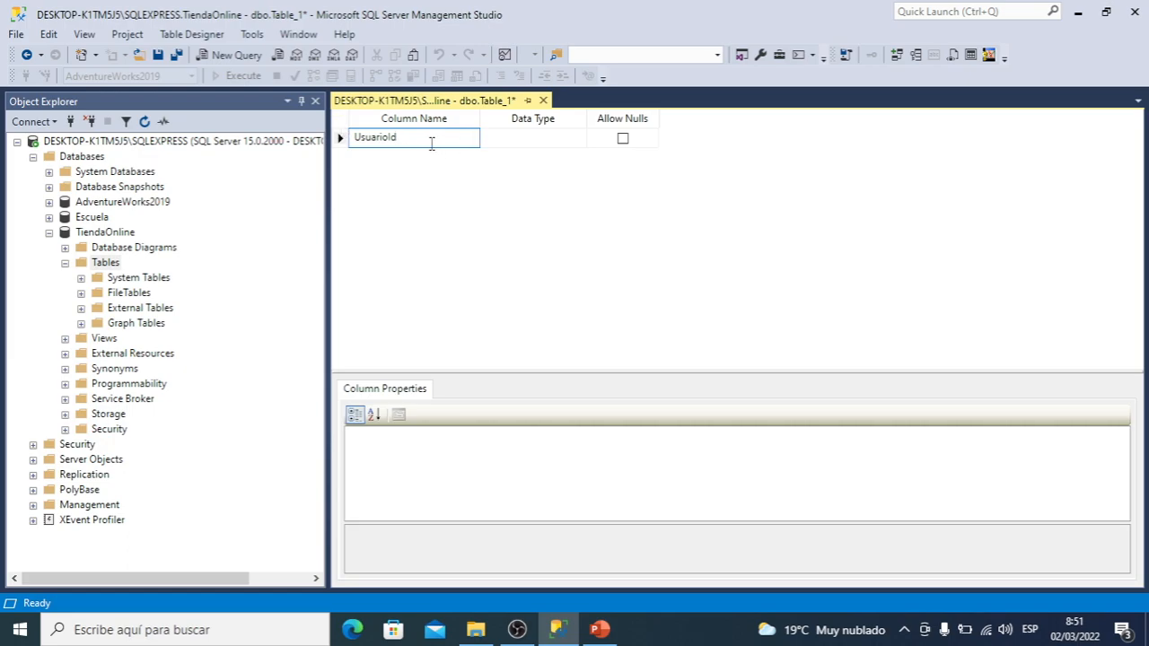
click(530, 148)
click(530, 144)
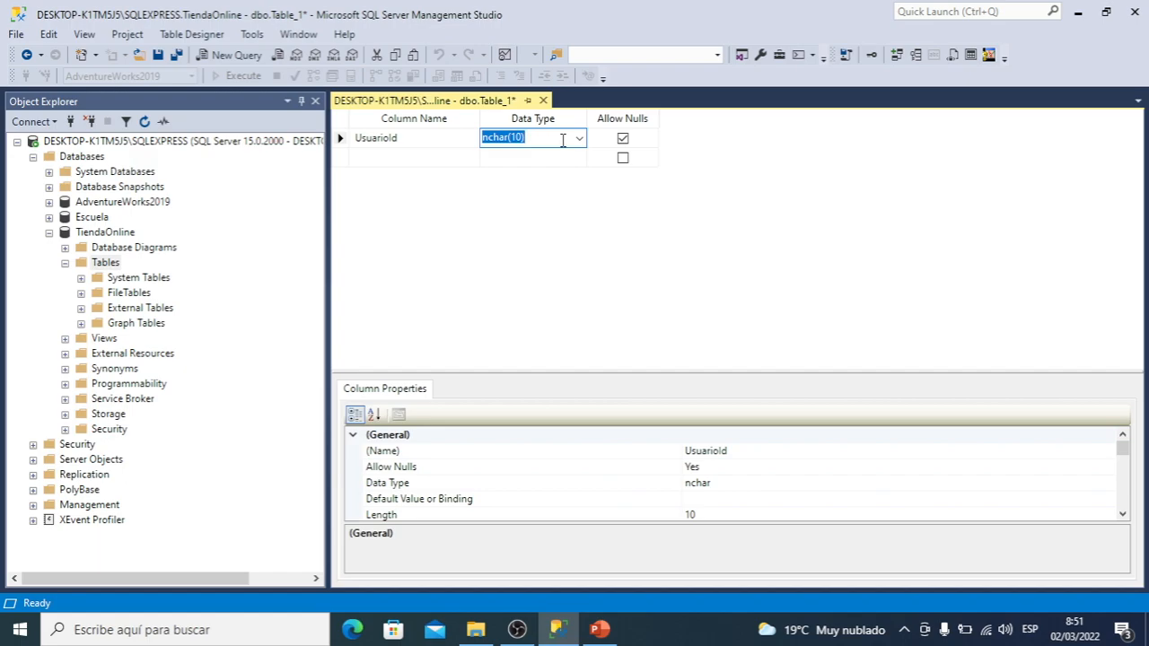
text(int)
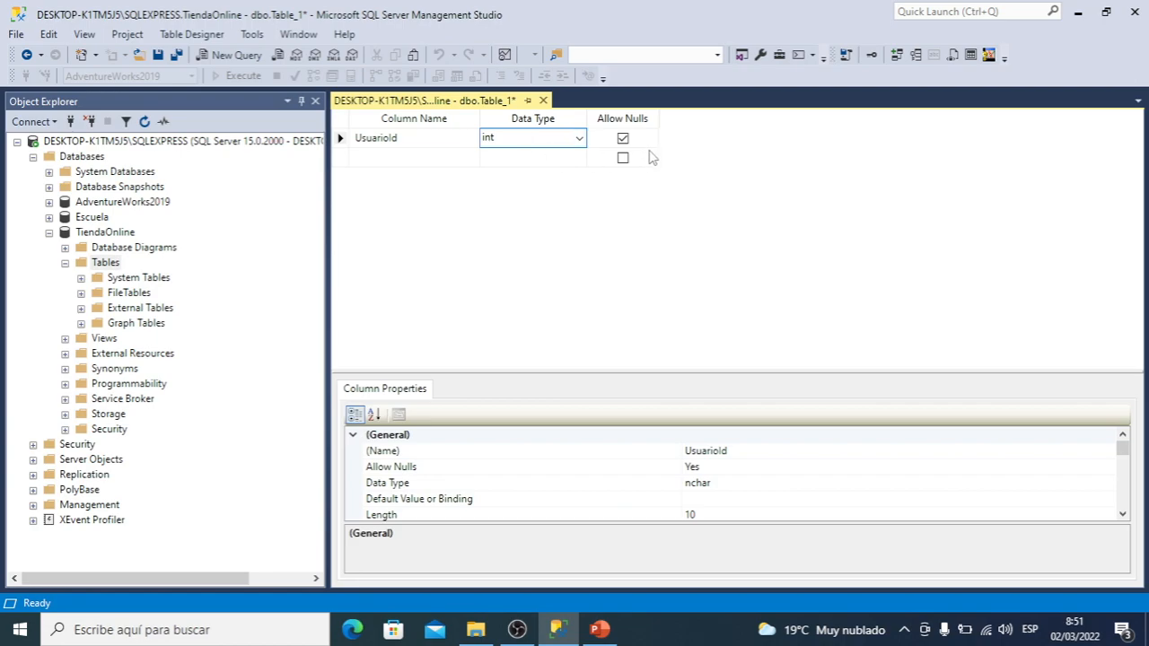
click(625, 141)
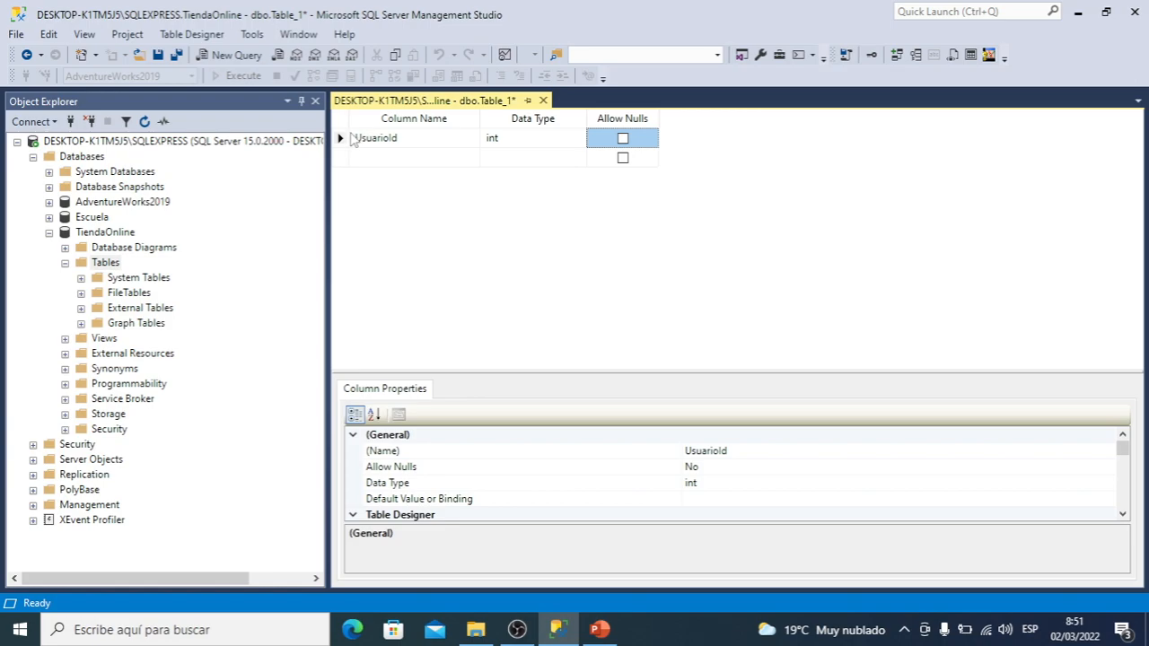
Set the UsuarioId column as the table's primary key
click(345, 142)
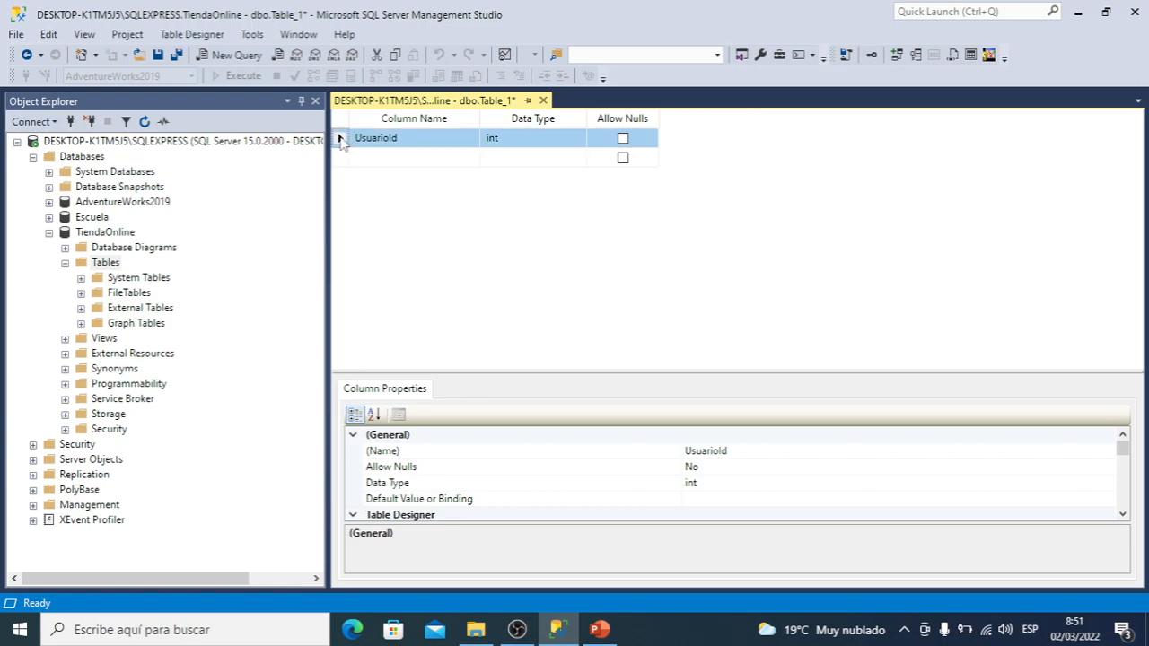
right_click(342, 144)
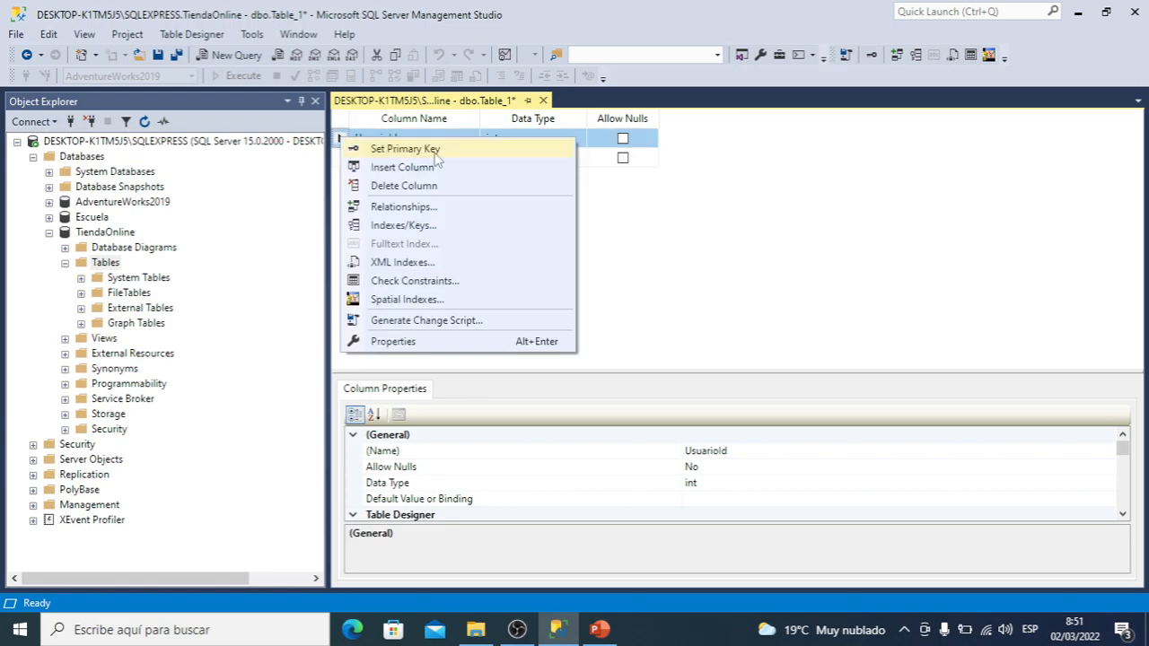
click(384, 150)
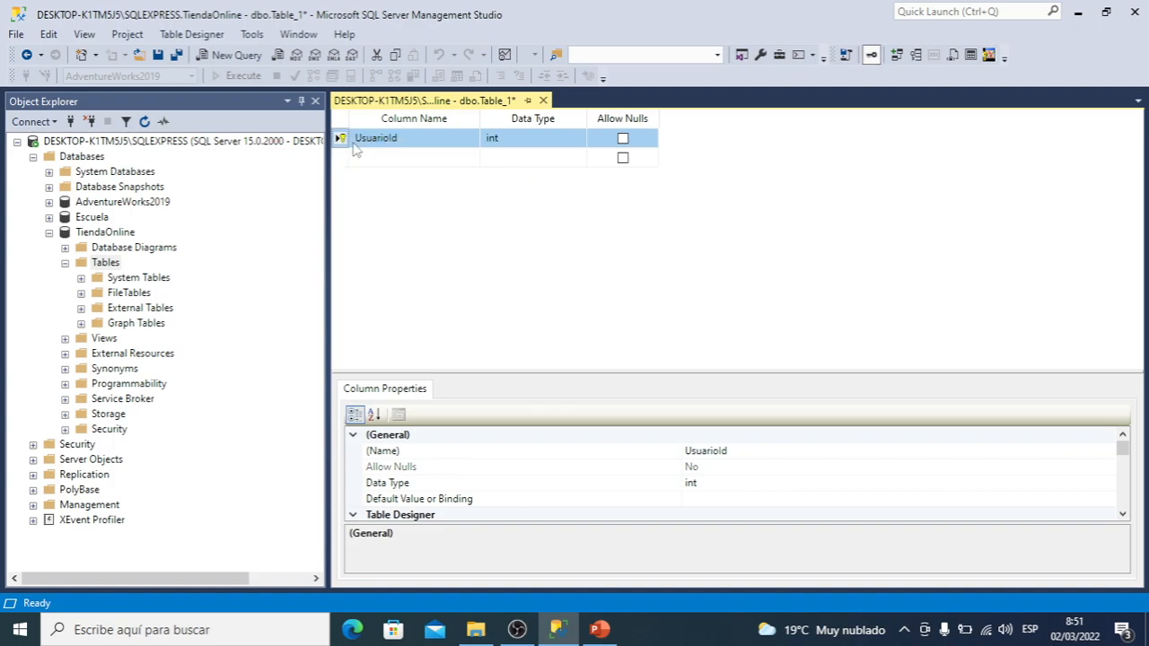
right_click(342, 144)
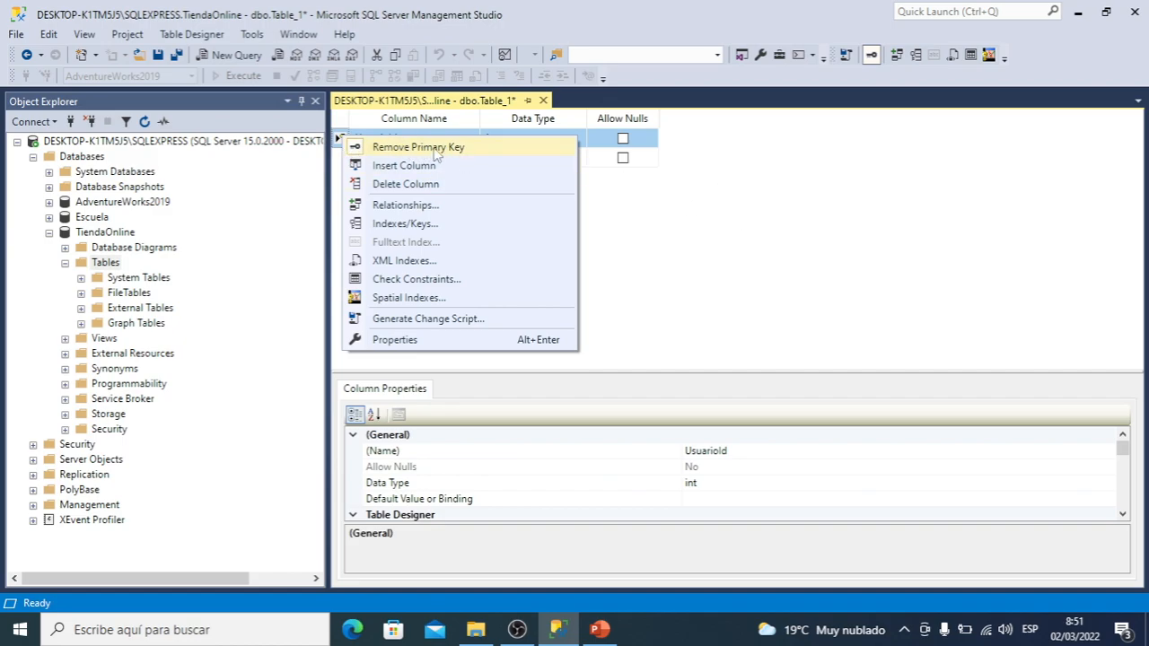
click(687, 210)
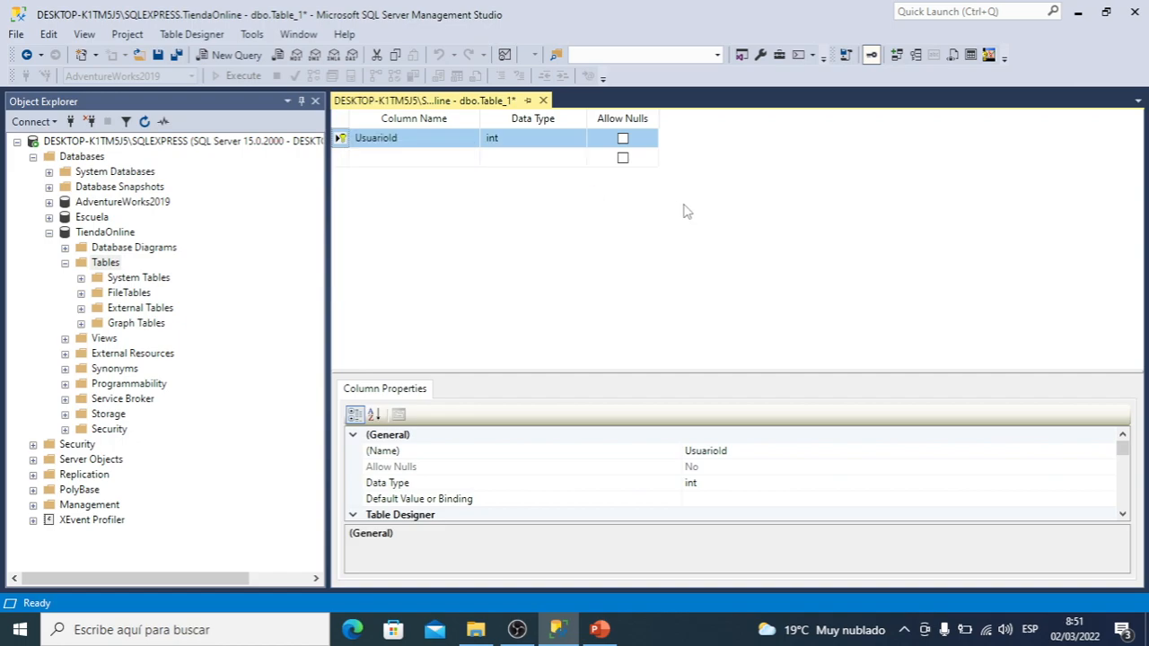
Enlarge the column properties area and set Is Identity to Yes in UsuarioId's Identity Specification
click(413, 162)
click(345, 141)
drag(675, 371, 698, 232)
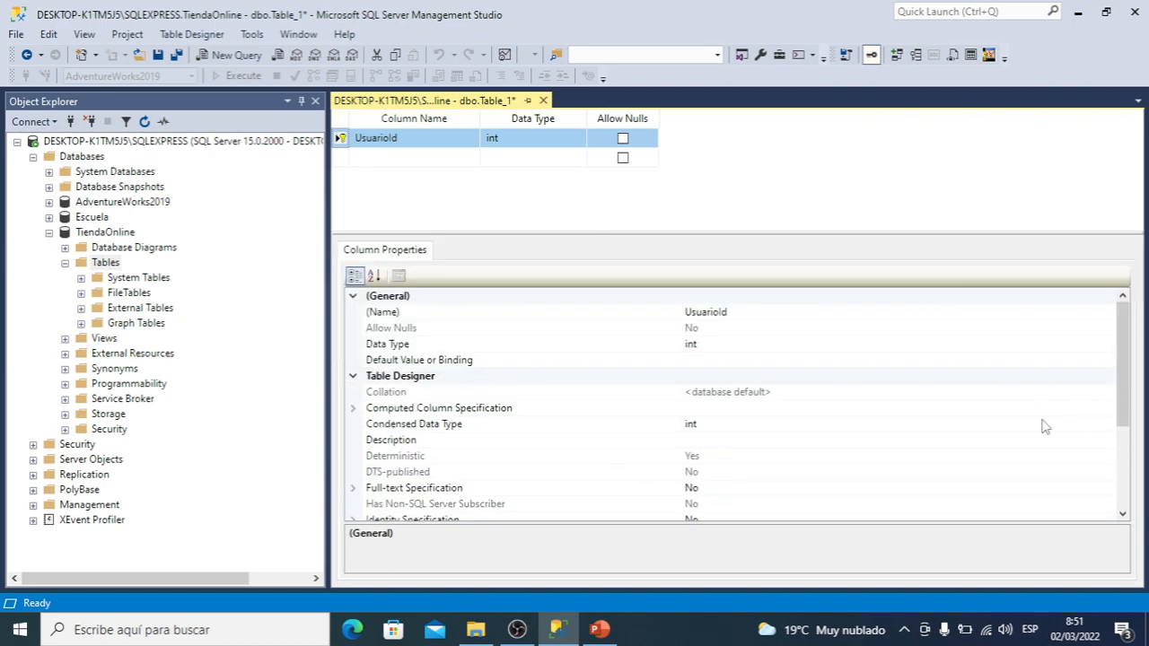
drag(1126, 406, 1126, 485)
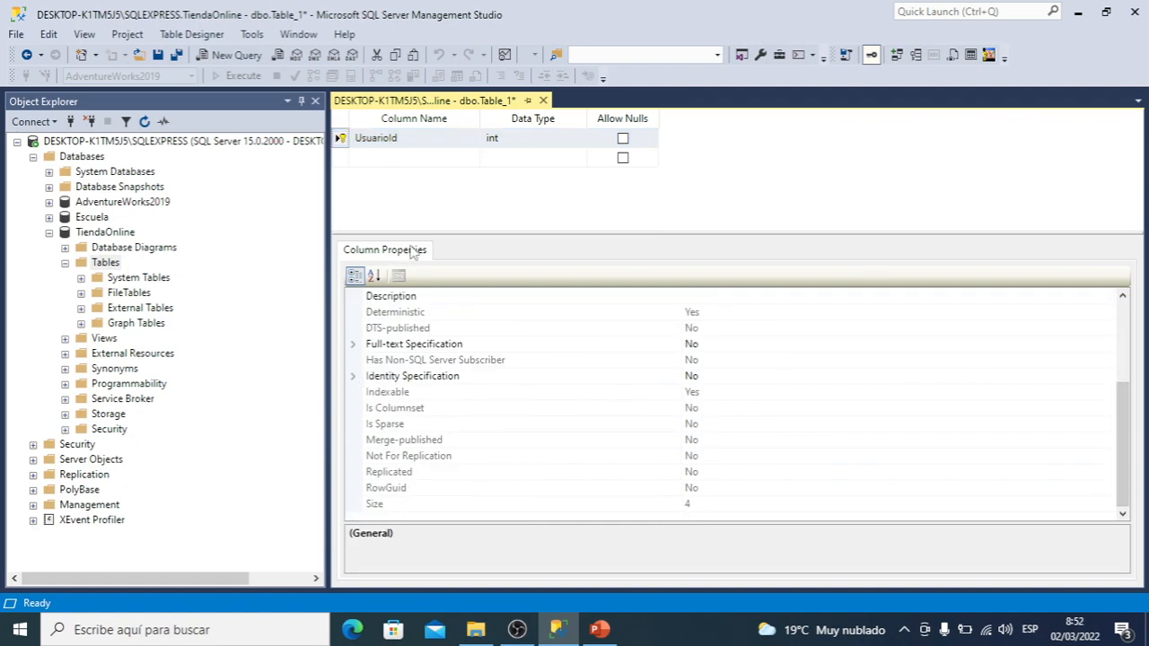
drag(460, 234, 460, 199)
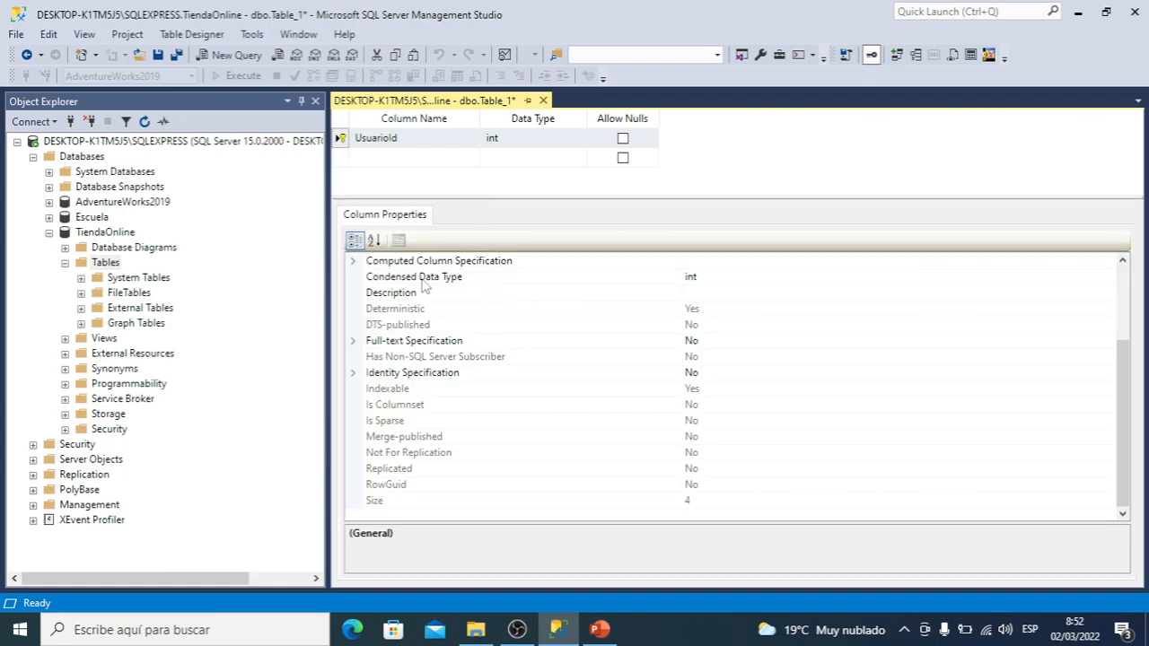
click(355, 375)
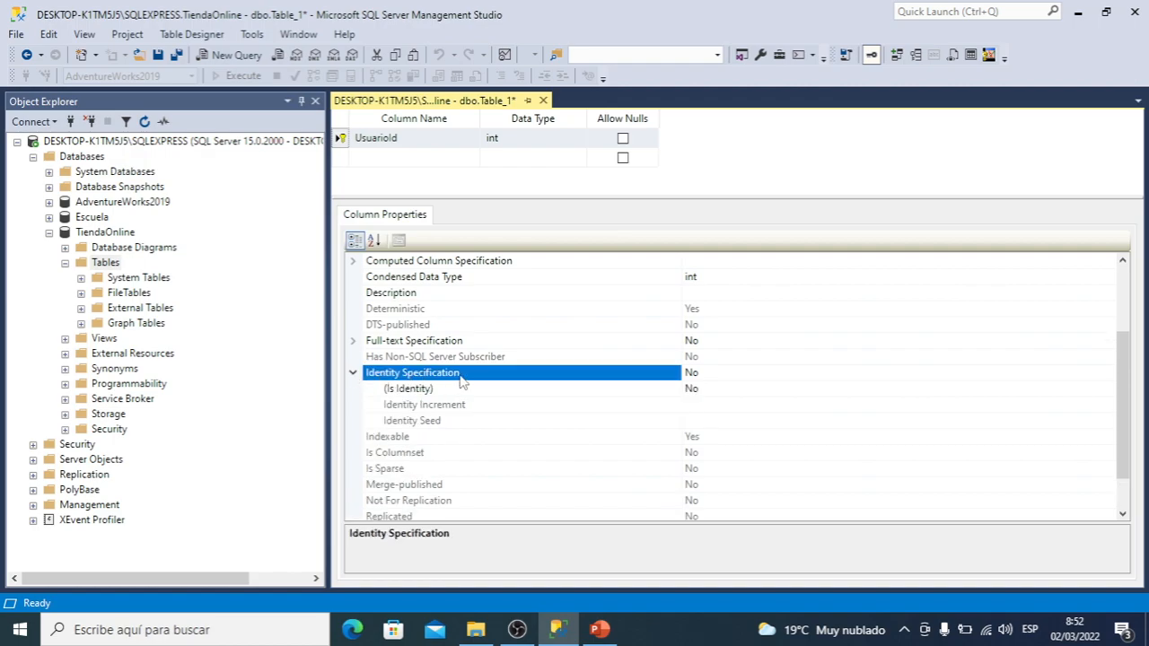
click(435, 389)
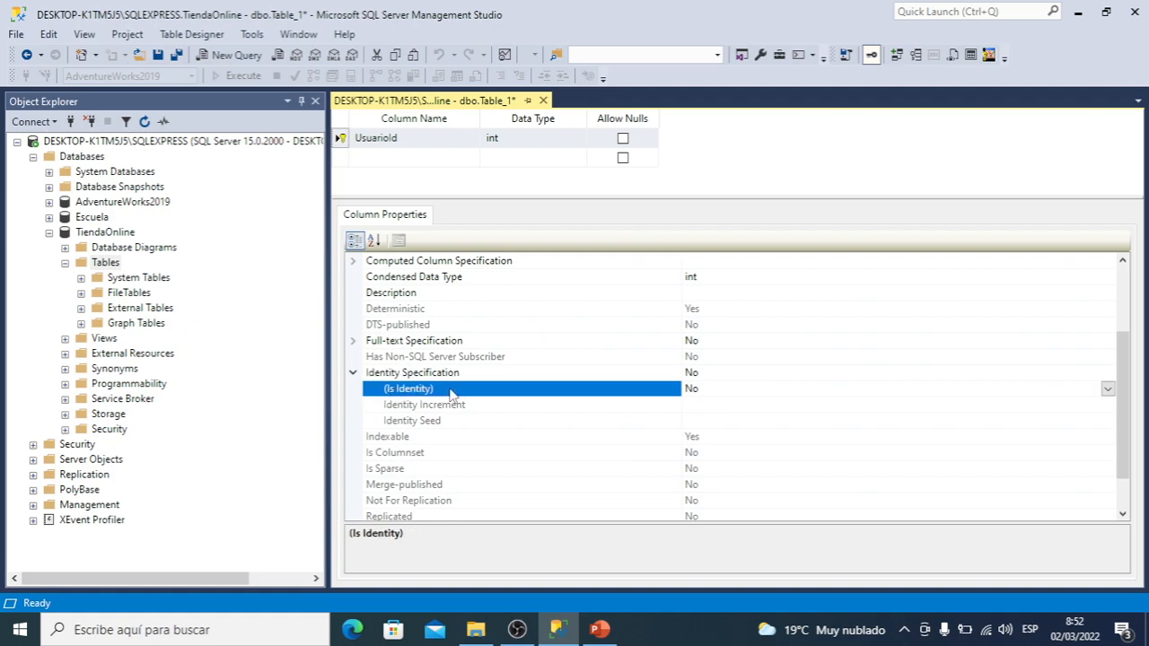
click(1108, 388)
click(799, 406)
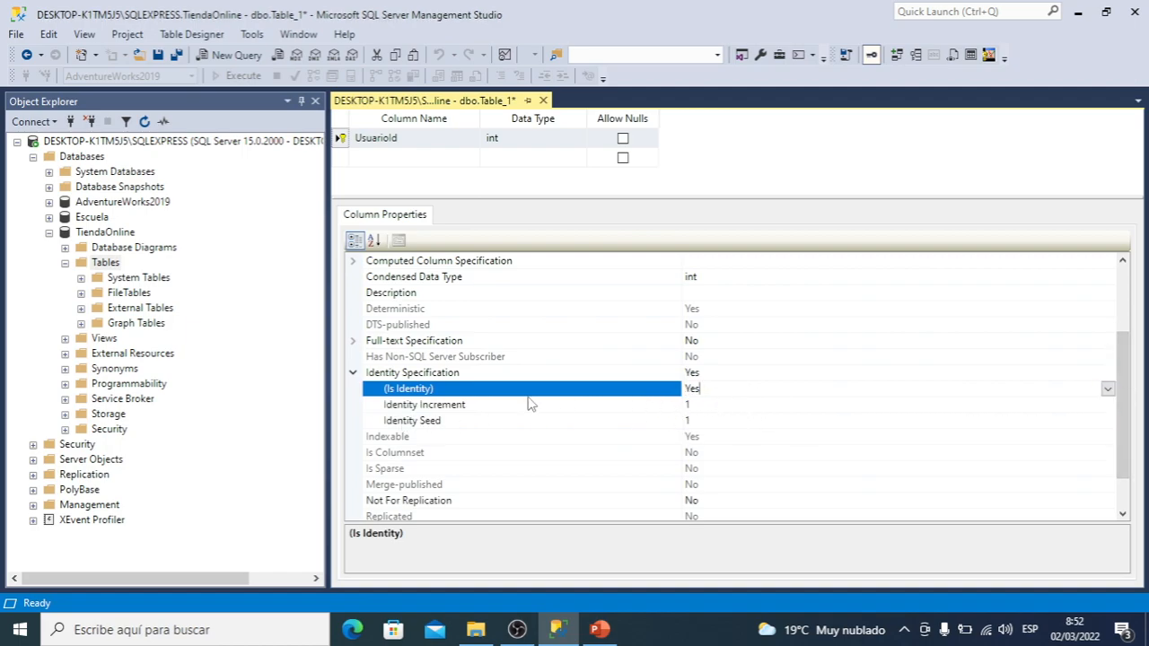
click(719, 404)
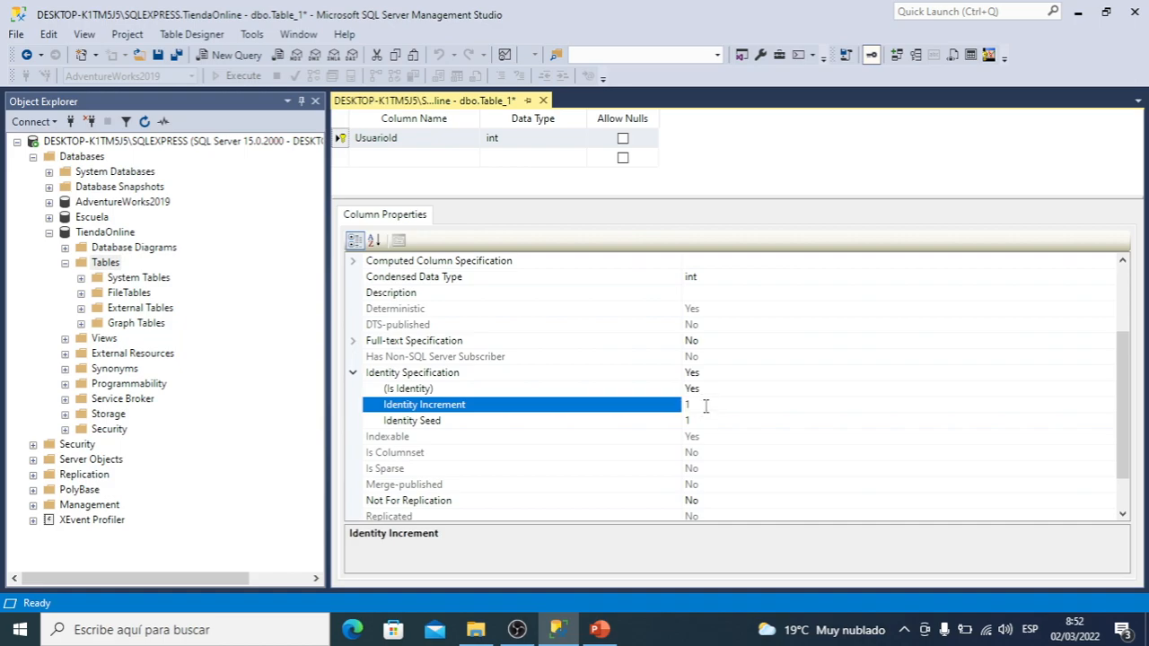
click(472, 181)
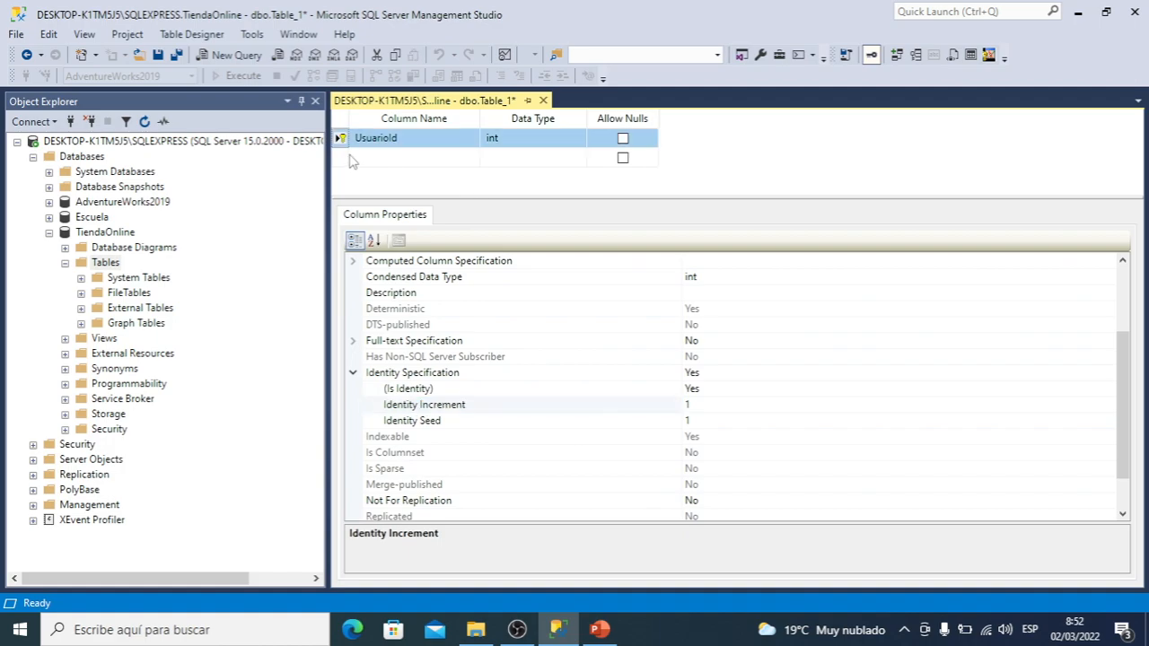
Add a CodigoUsuario column with data type nvarchar(50), not allowing nulls, and enlarge the column grid area
click(386, 161)
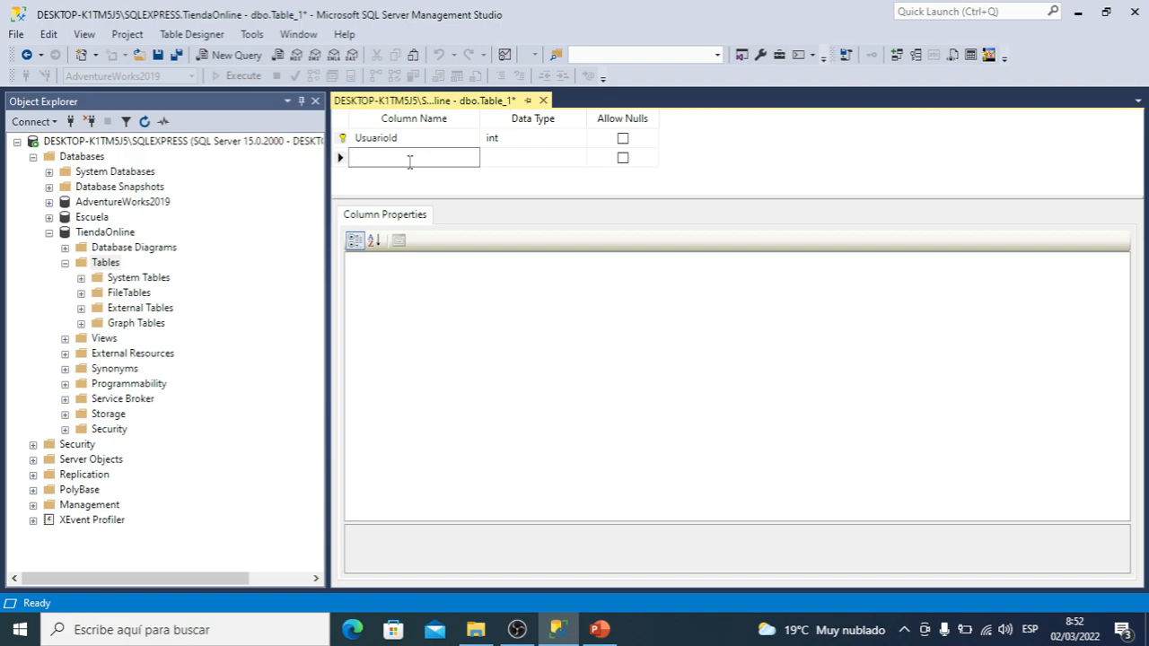
text(CodigoUsuario)
key(Tab)
text(nvar)
key(Tab)
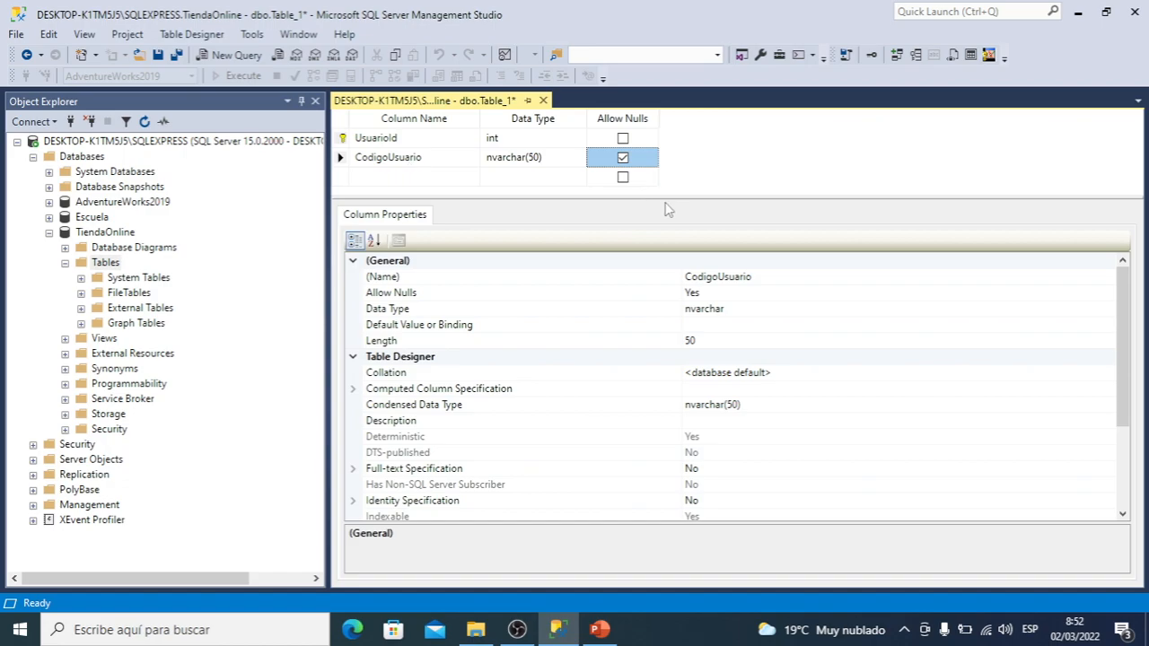
drag(680, 209, 683, 265)
click(624, 157)
Add a FechaRegistro column with data type datetime, not allowing nulls
click(424, 177)
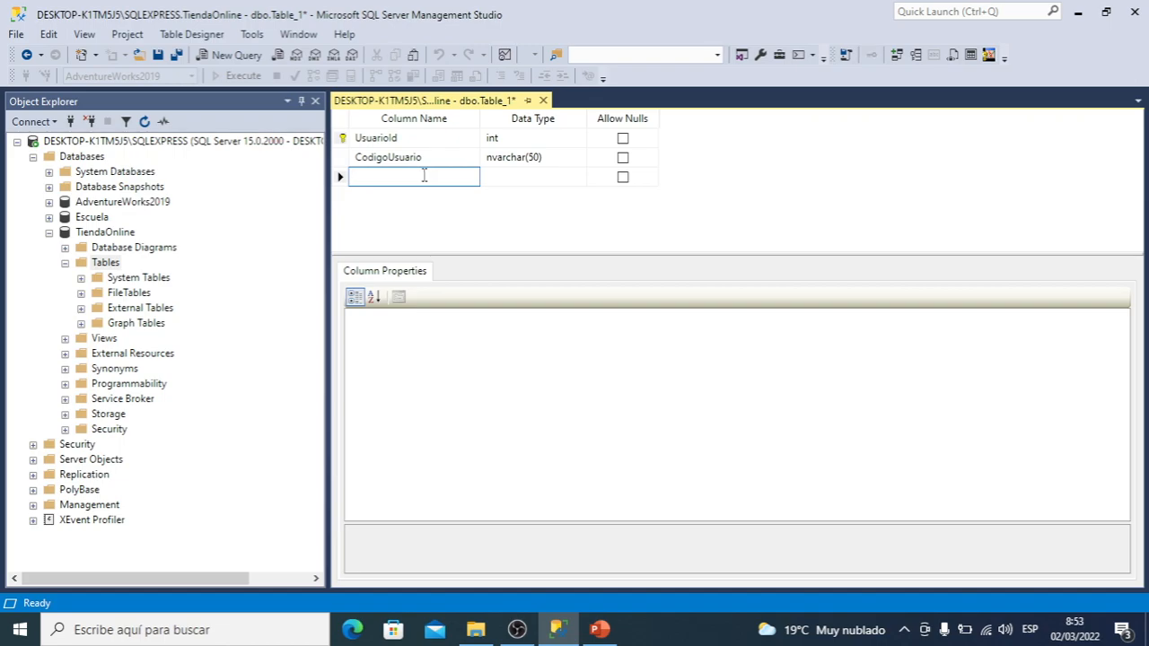
text(FechaRegistro)
click(528, 180)
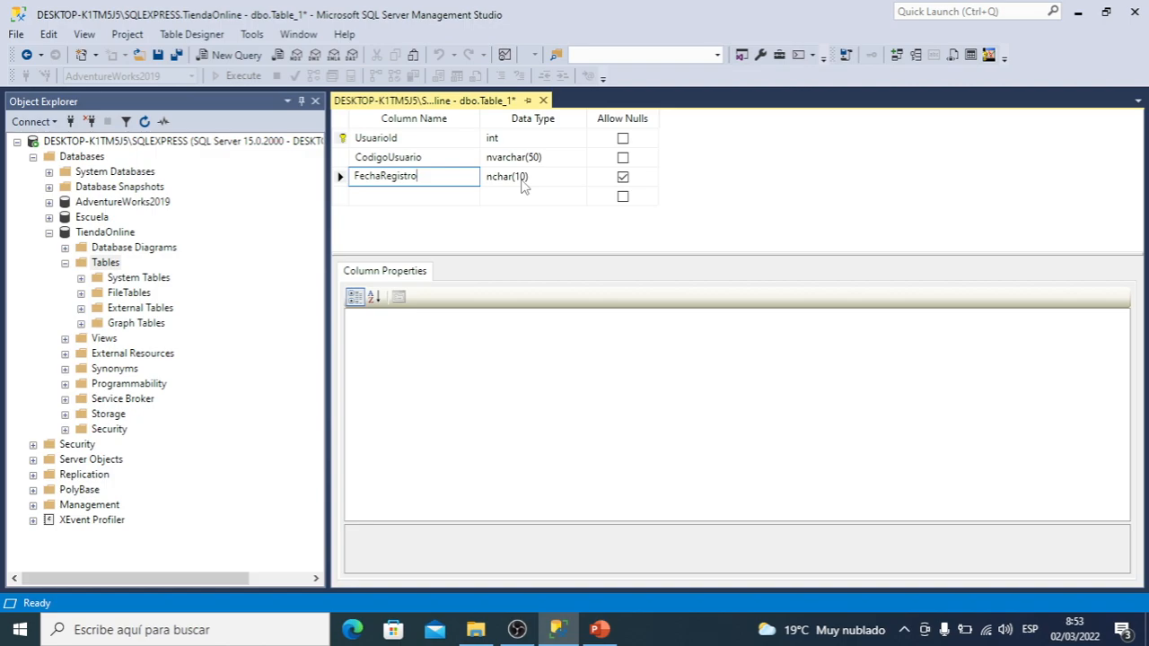
text(date)
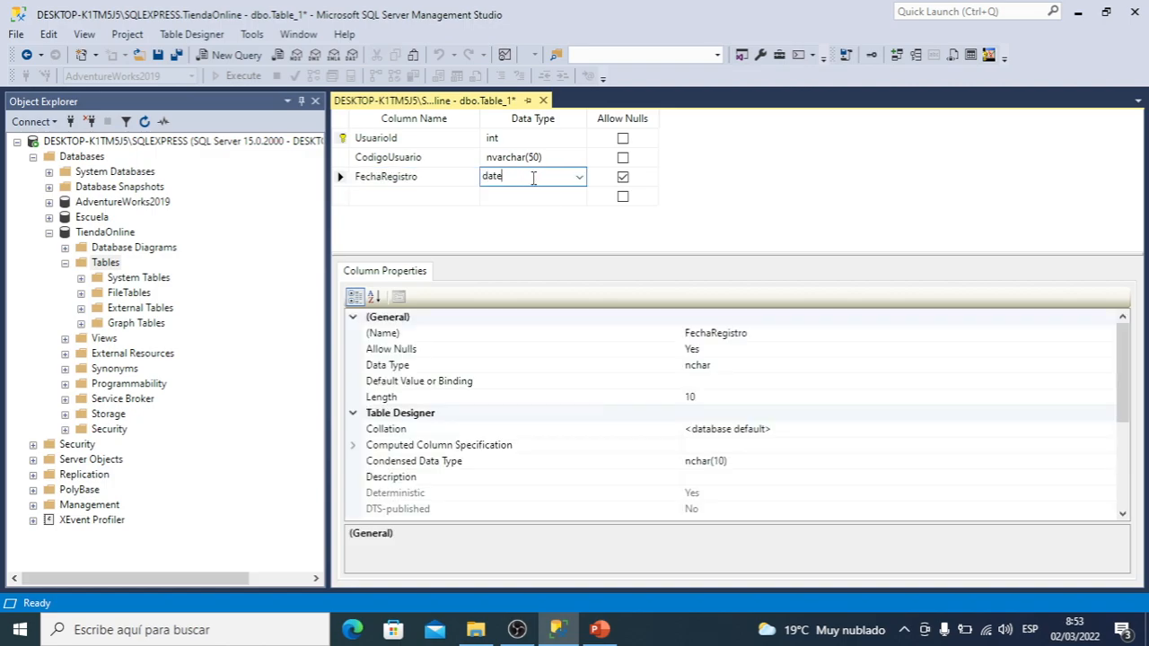
text(time)
key(shift+Tab)
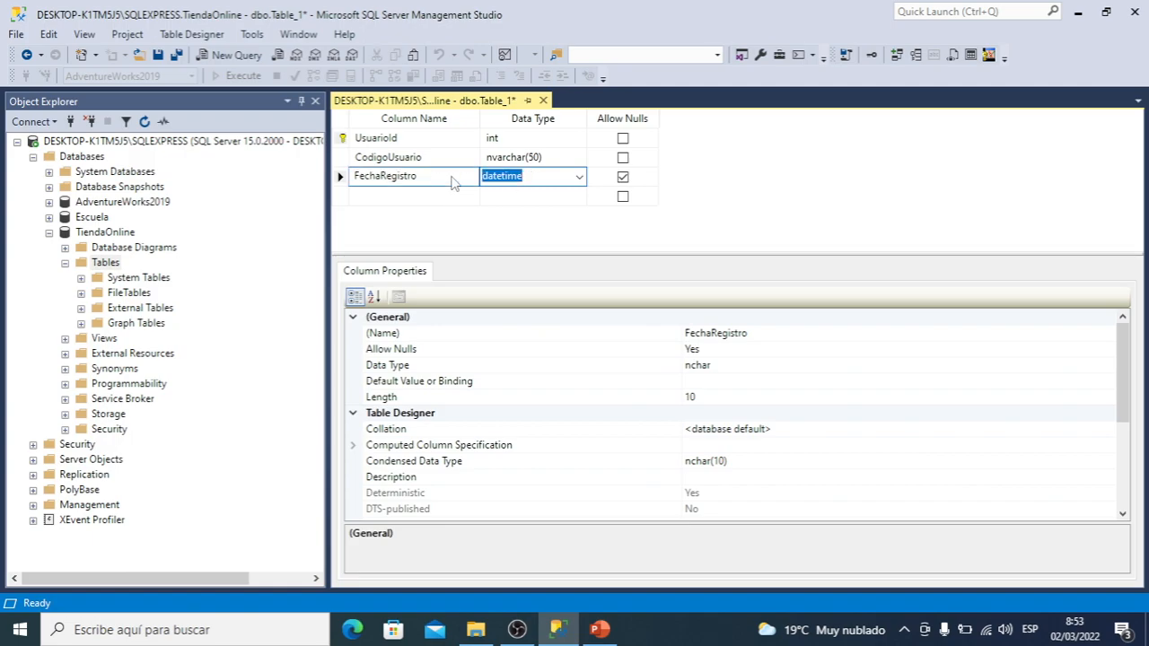
key(Tab)
click(626, 179)
Add an Estado column with data type char(1), not allowing nulls
click(449, 195)
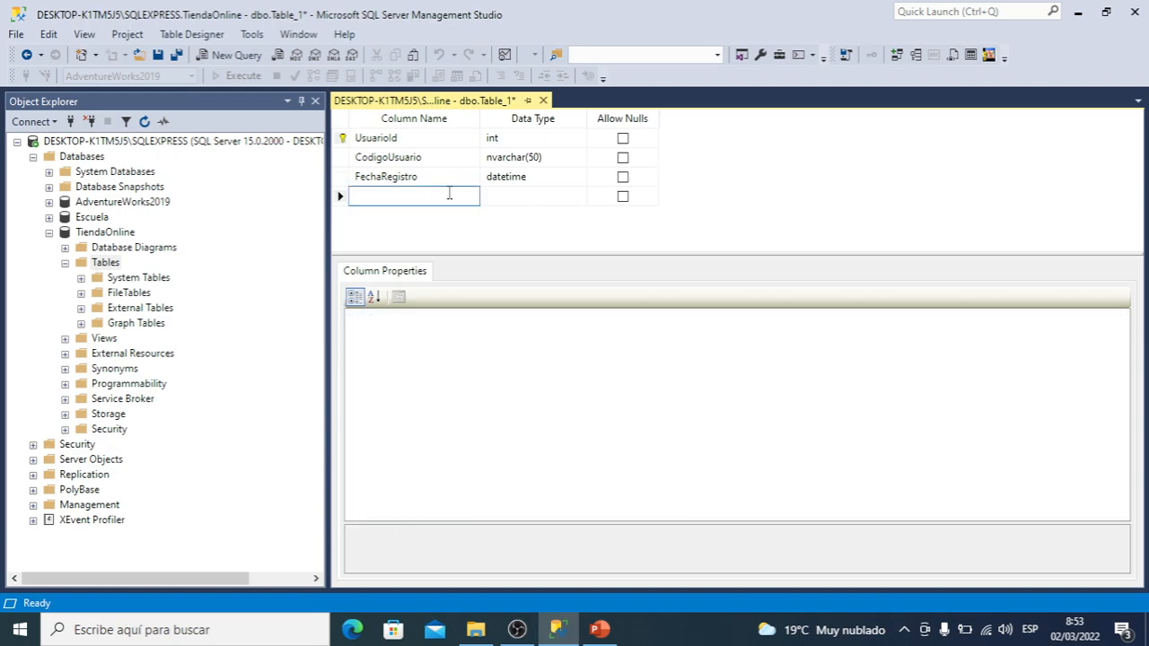
text(Estado)
key(Tab)
key(shift+Tab)
key(Tab)
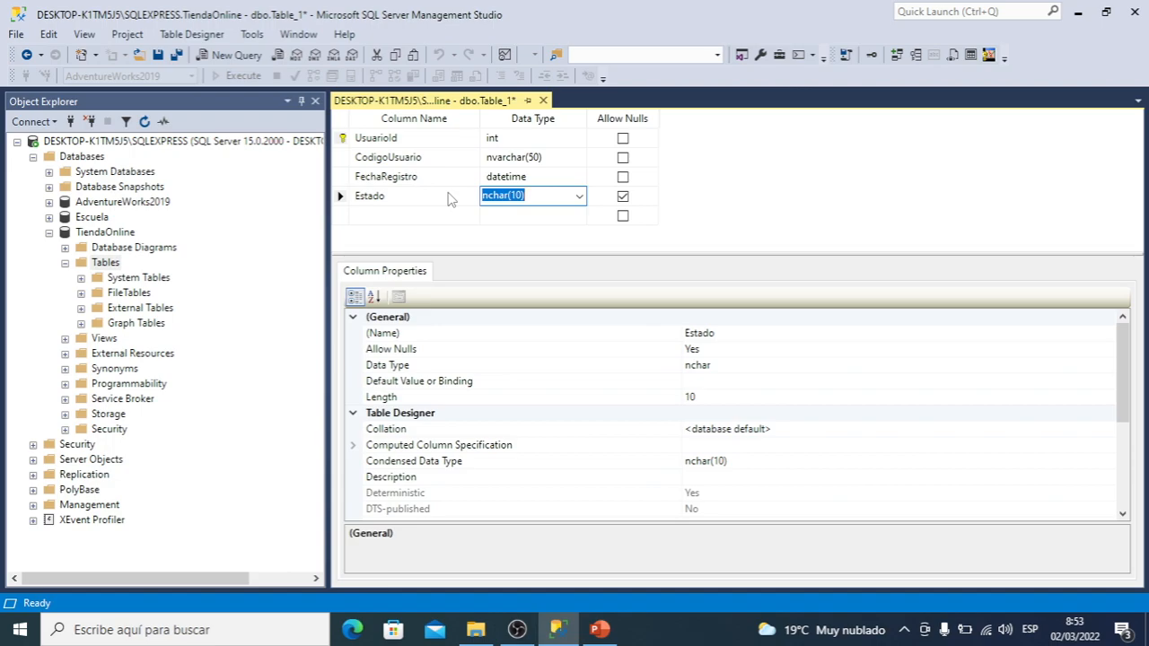
text(char(1))
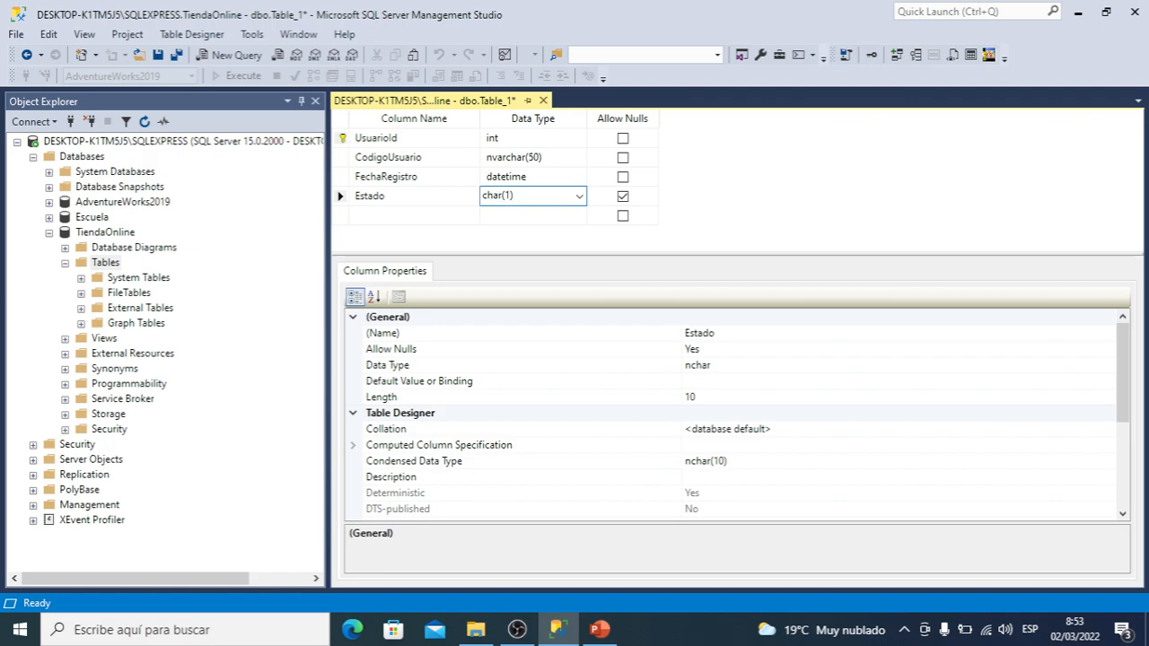
key(Left)
click(623, 197)
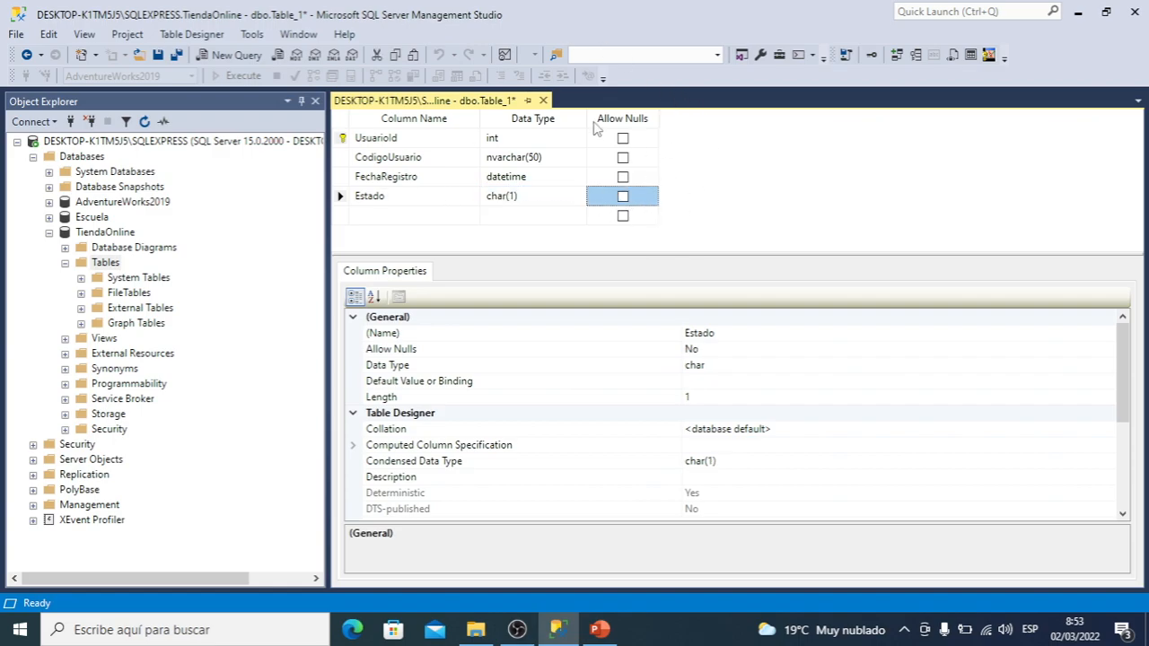
Add a Direccion column with data type nvarchar(200), leaving nulls allowed
click(429, 216)
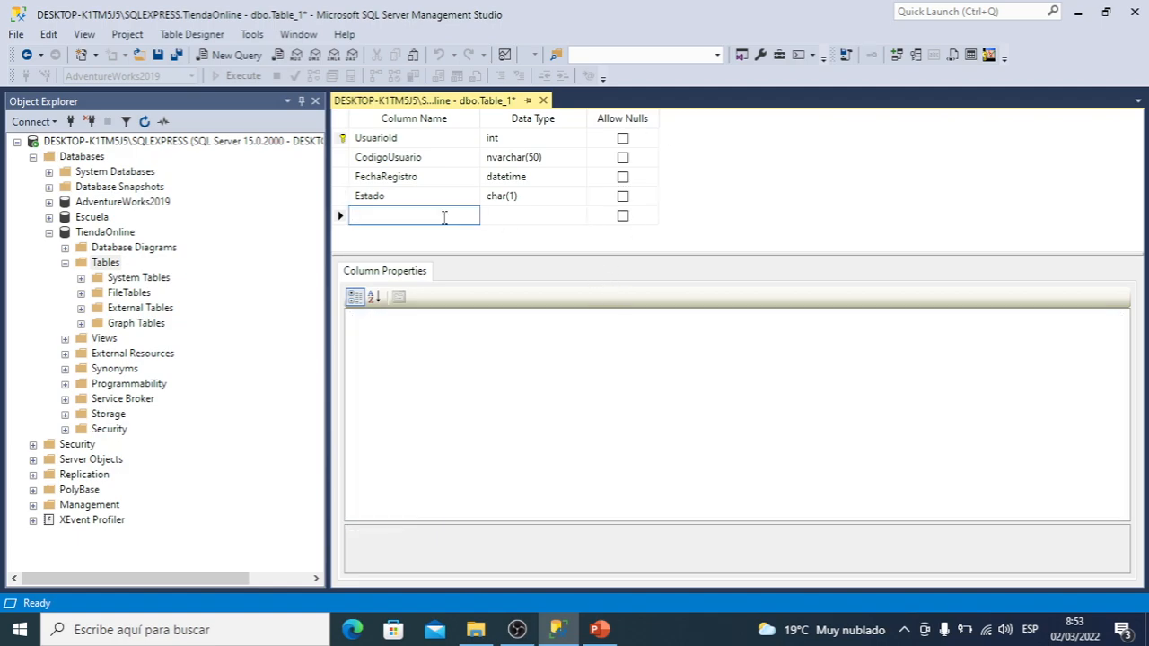
text(Direccion)
click(555, 213)
text(nva)
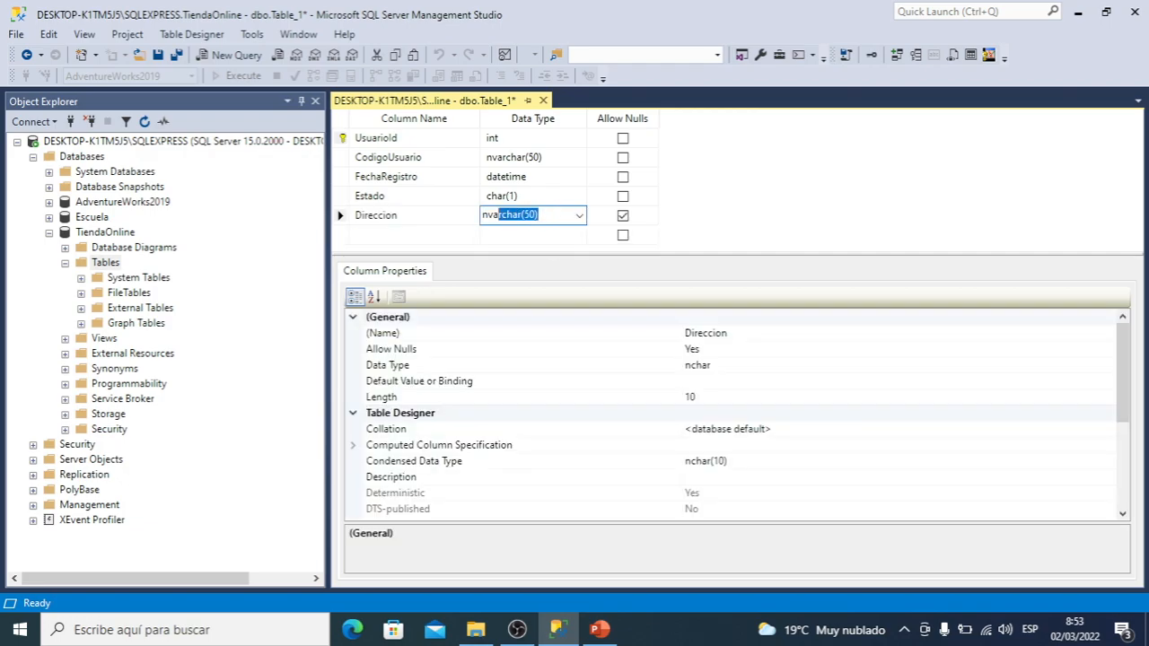
click(541, 214)
key(Left)
key(BackSpace)
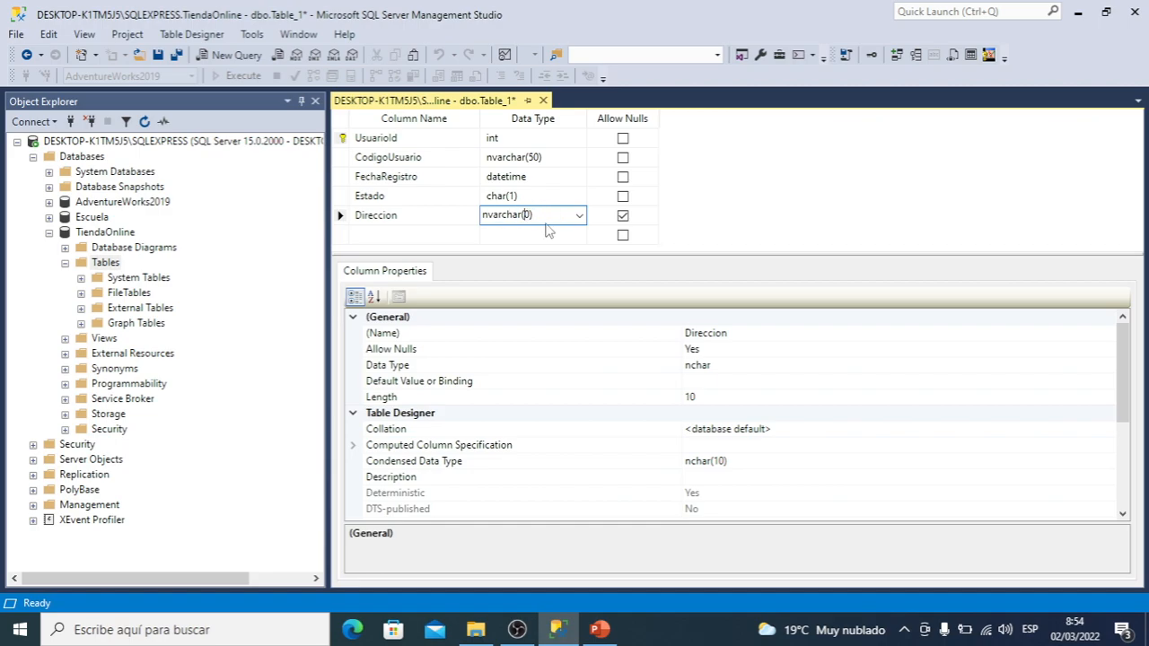
text(200)
Save the new table under the name Usuarios
right_click(458, 106)
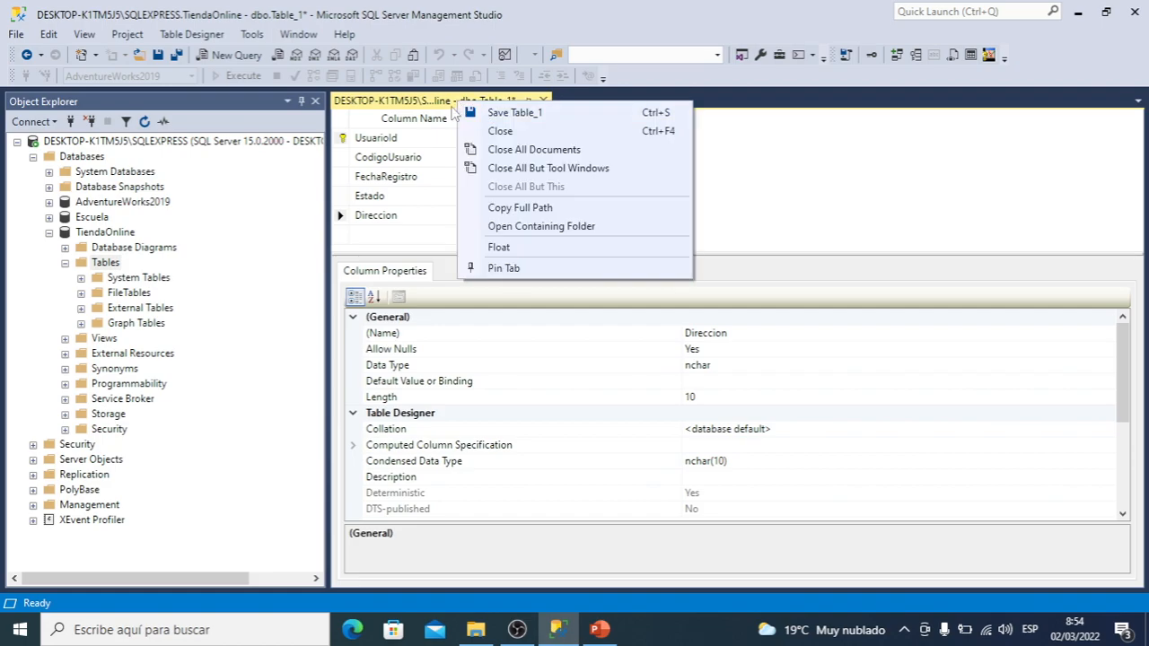
right_click(440, 106)
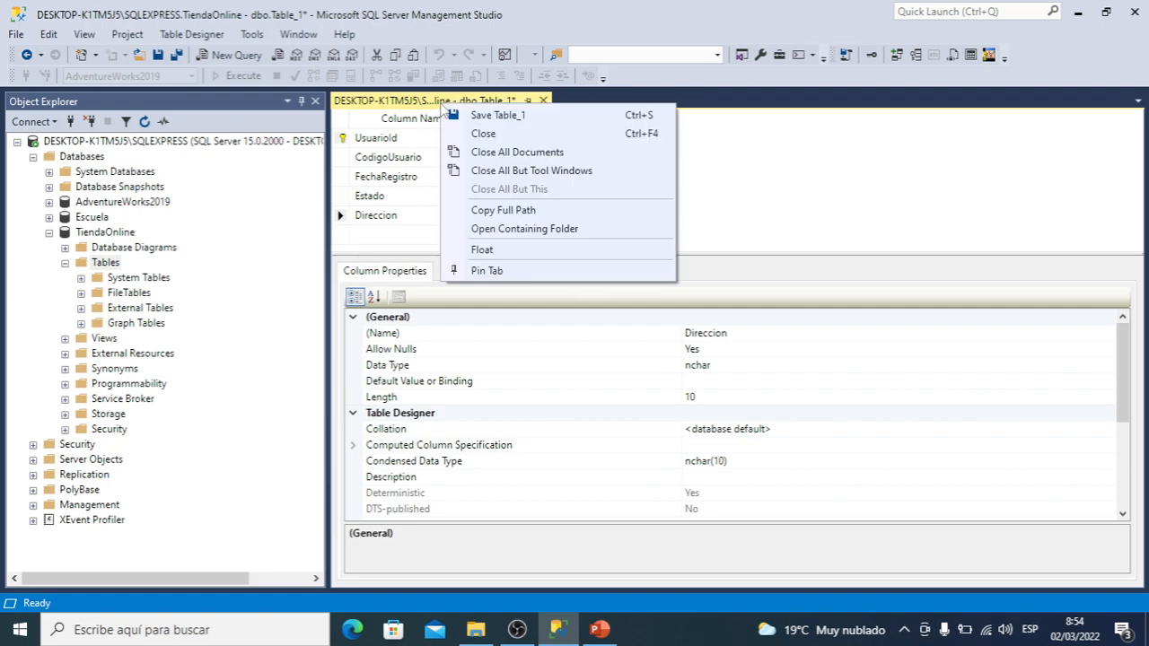
click(503, 122)
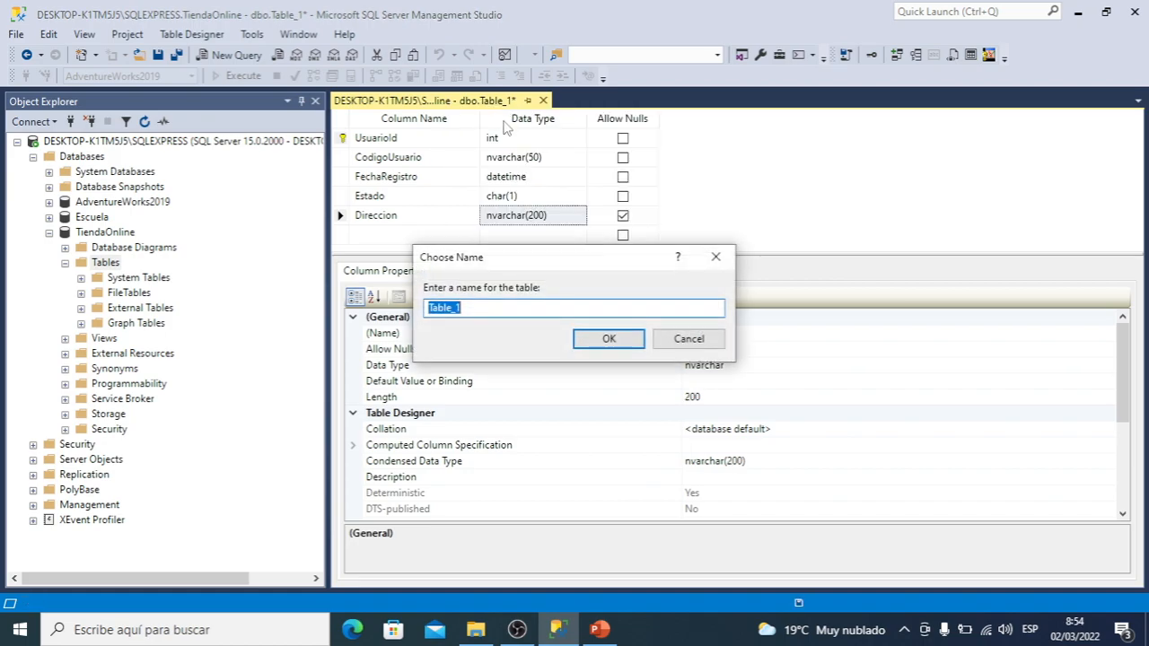
click(484, 307)
double_click(506, 310)
text(Usuarios)
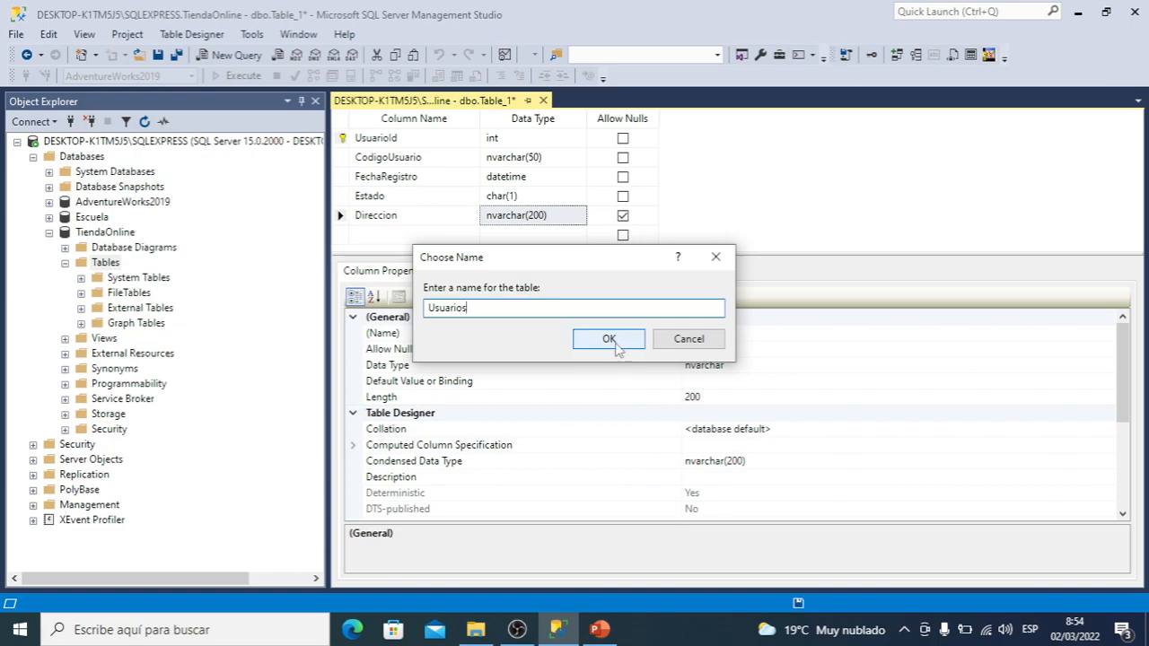
click(610, 340)
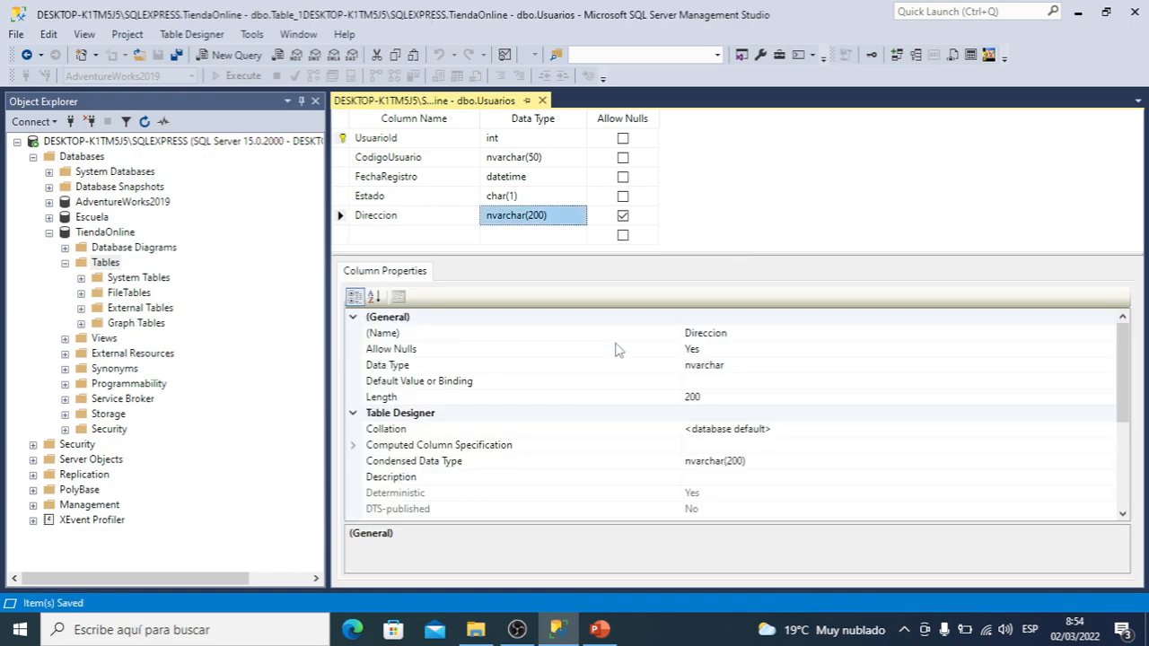
Refresh the TiendaOnline Tables folder, close the Usuarios table design and select dbo.Usuarios in the tree
click(110, 269)
click(145, 122)
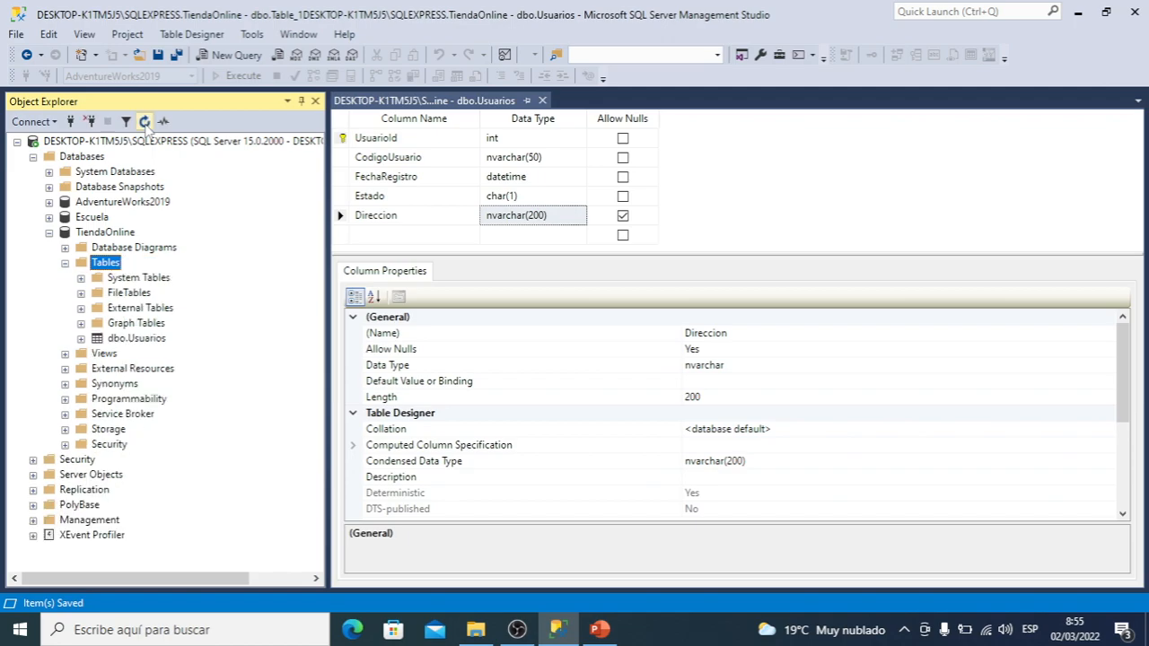
click(542, 100)
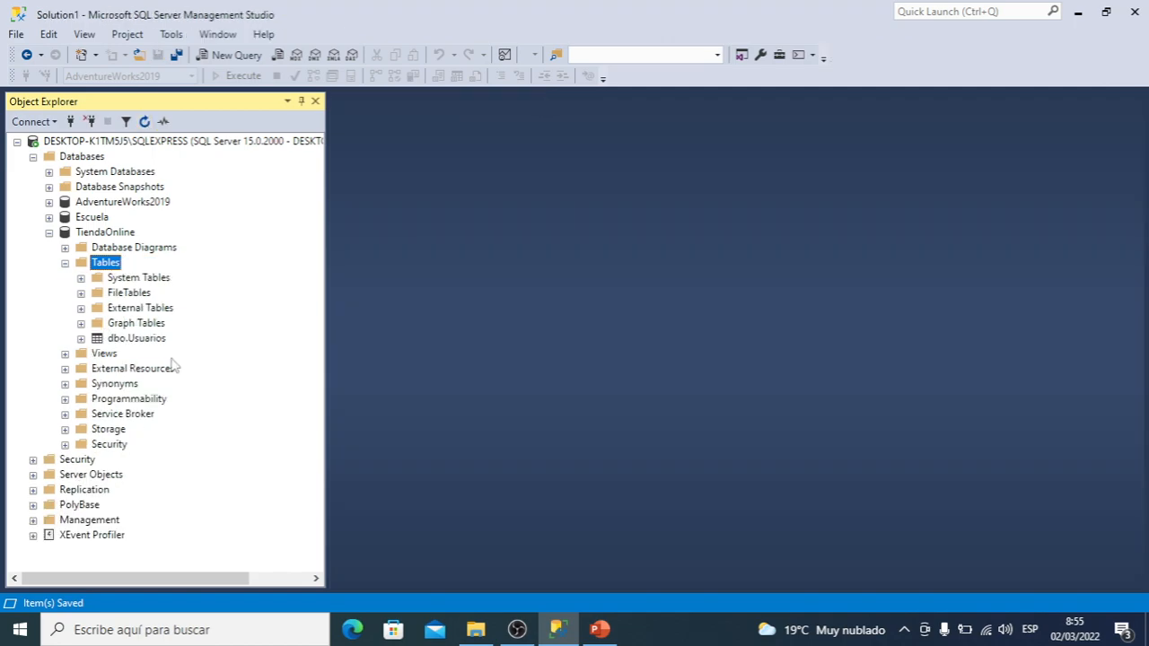
click(130, 340)
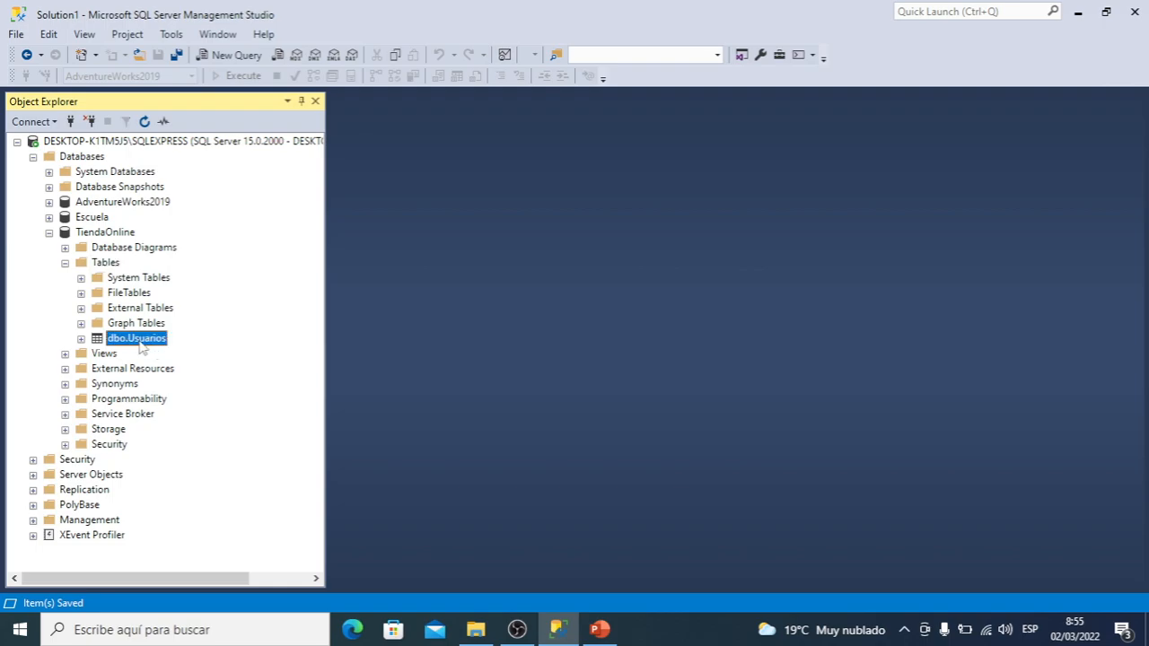
Switch to PowerPoint, start the slide show from the current slide and advance to the Create Table slide
click(600, 630)
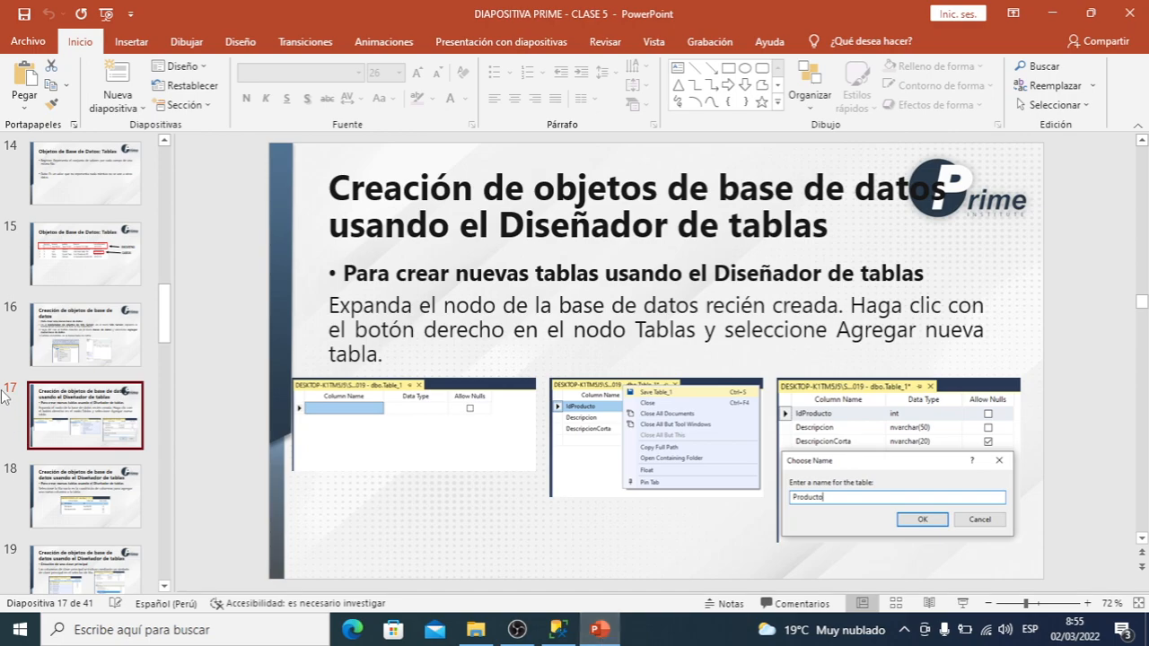
key(shift+F5)
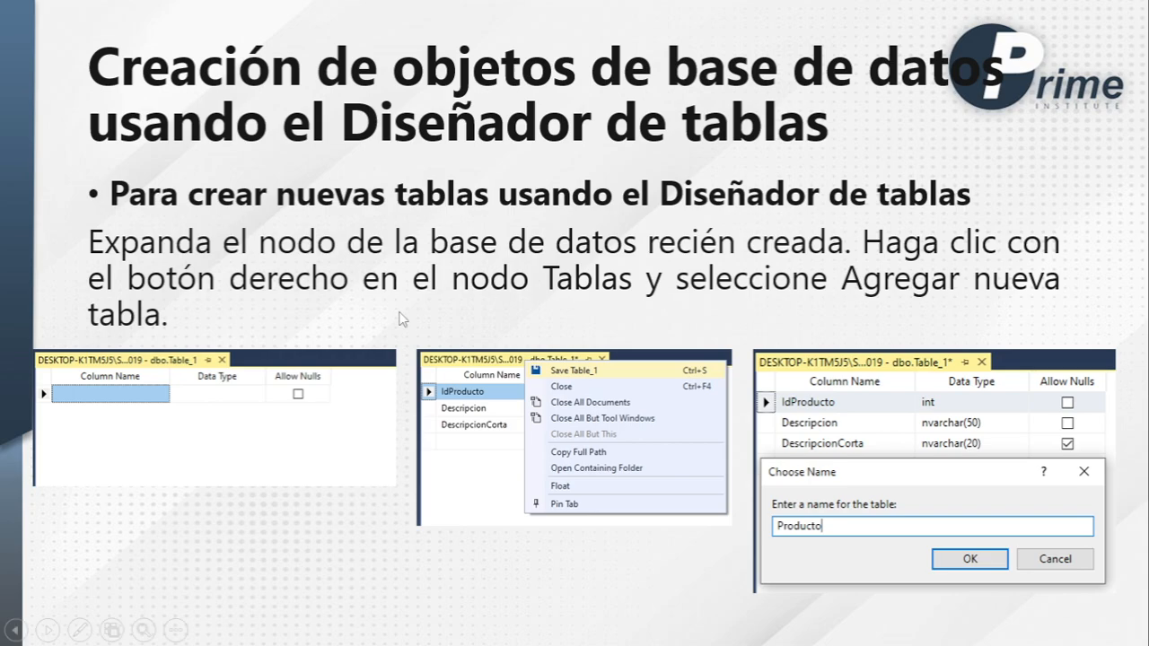
key(Right)
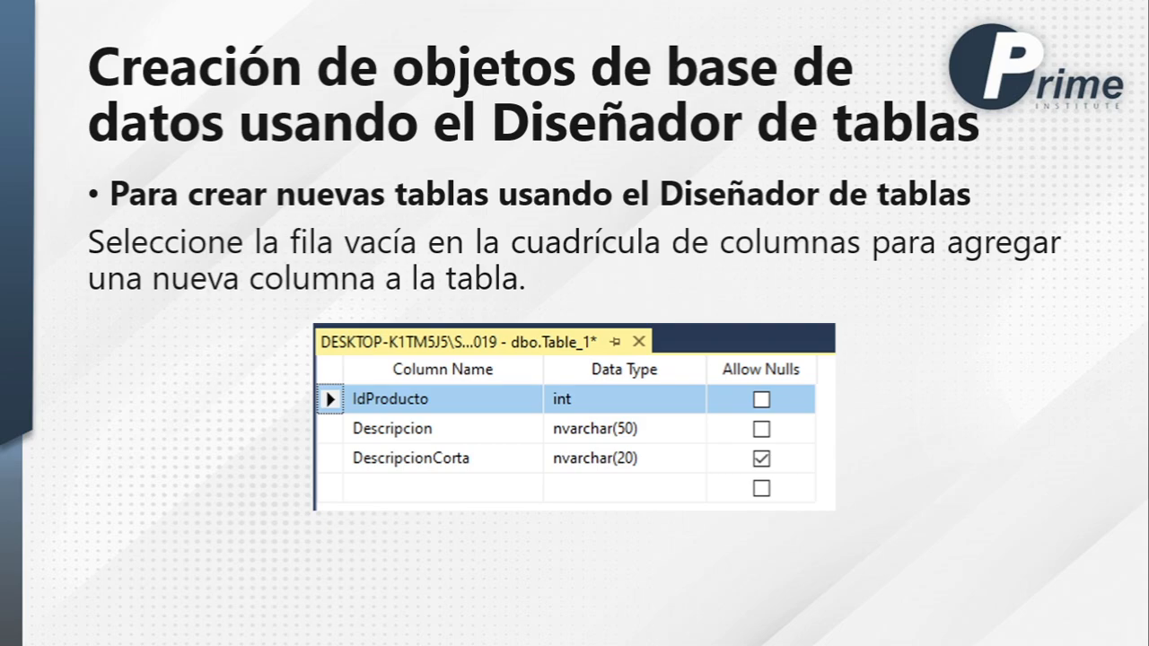
key(Right)
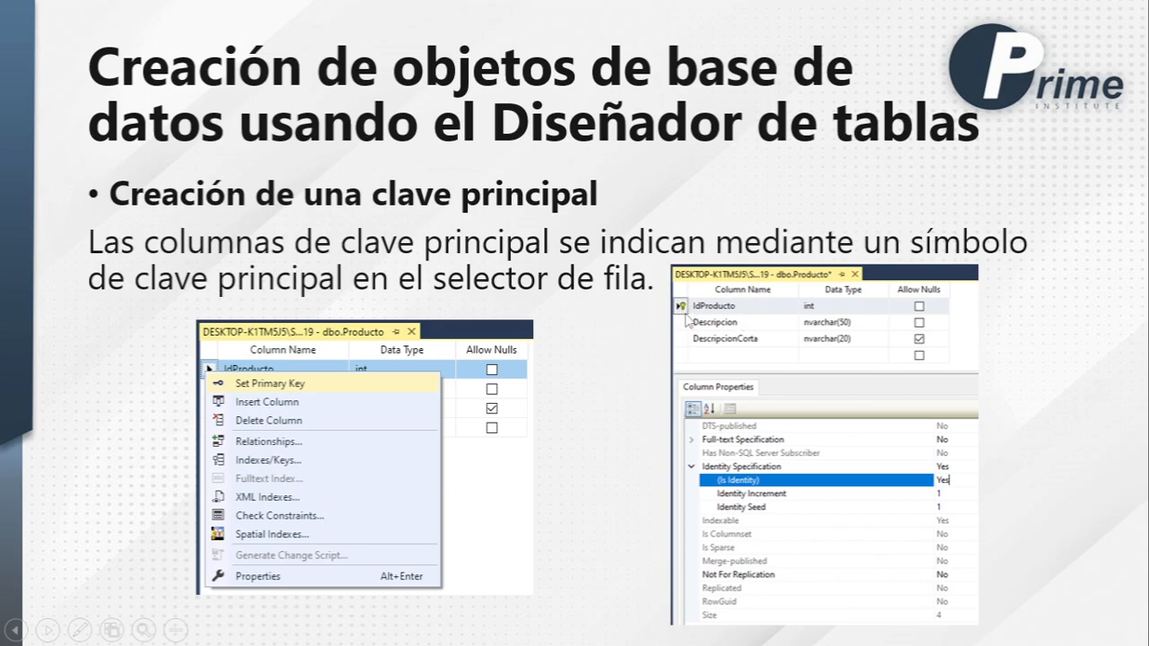
key(Right)
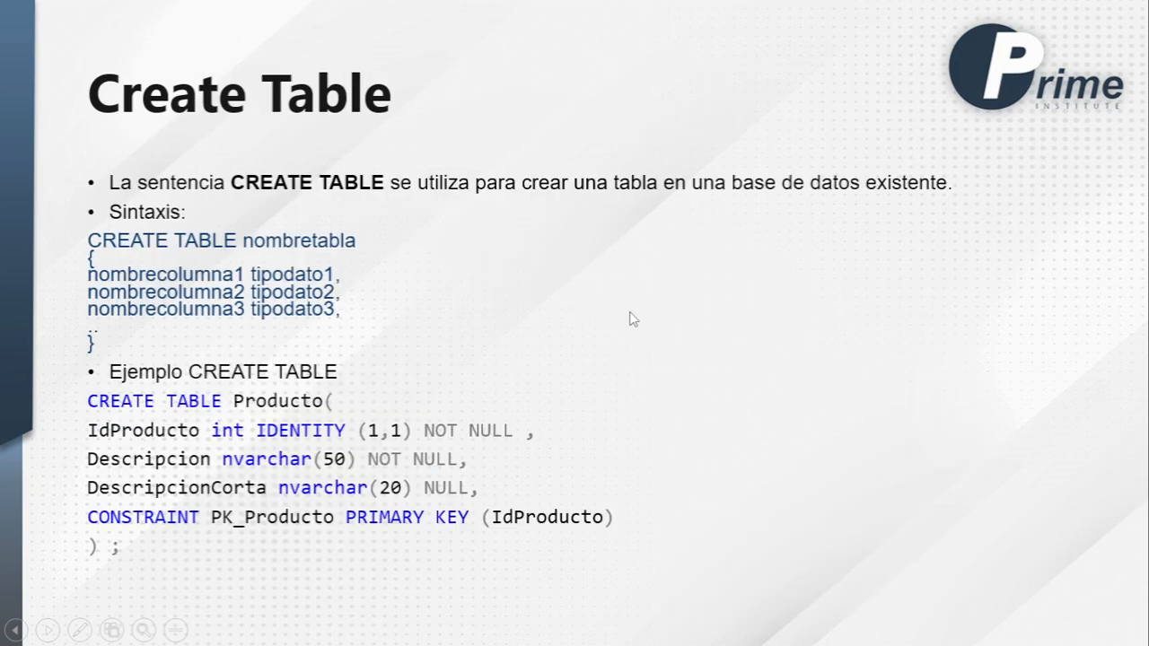